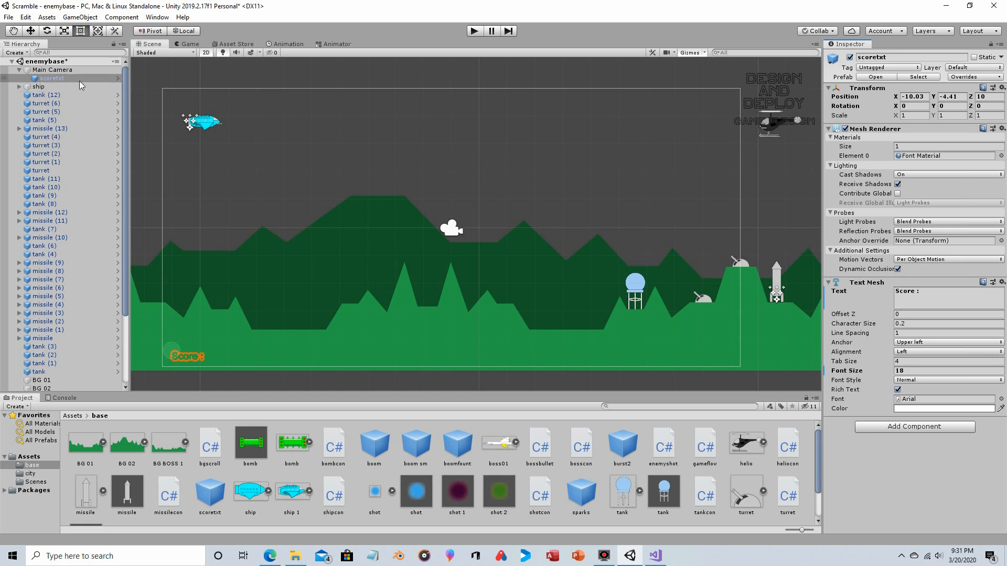
- Look up the 3D Text entry among the 3D objects that can be created, and reselect the scoretxt object
left_click(79, 16)
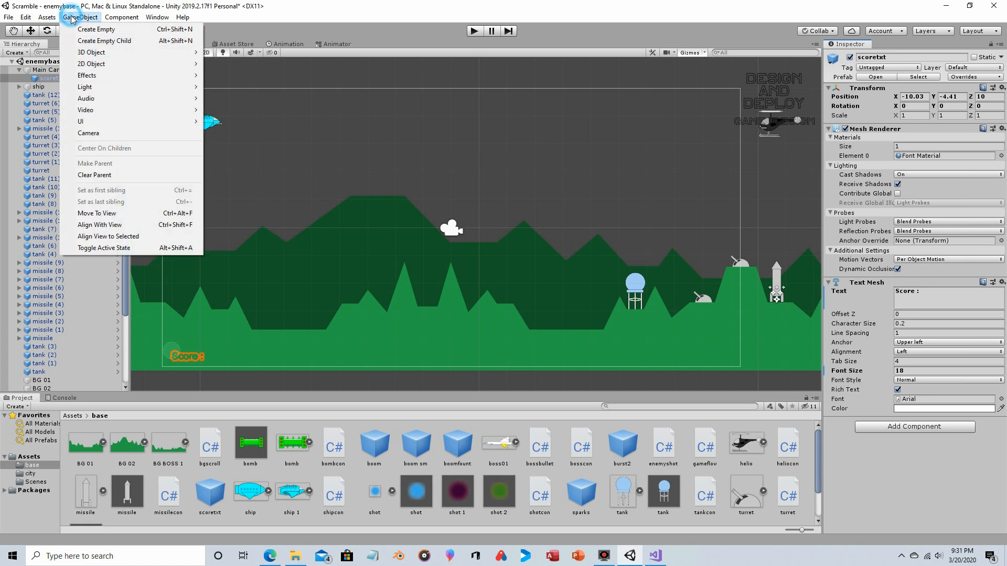
mouse_move(101, 54)
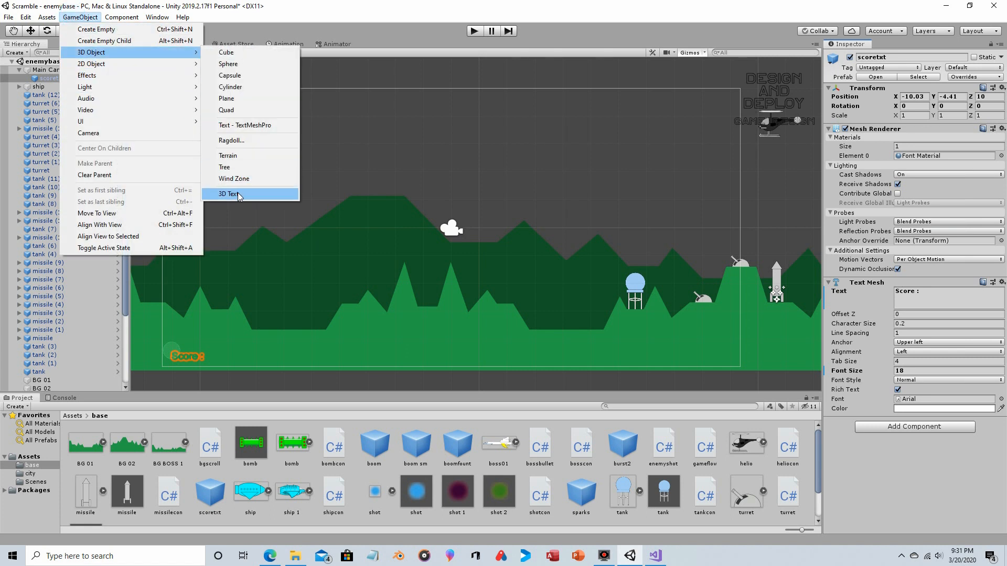
left_click(324, 11)
left_click(101, 79)
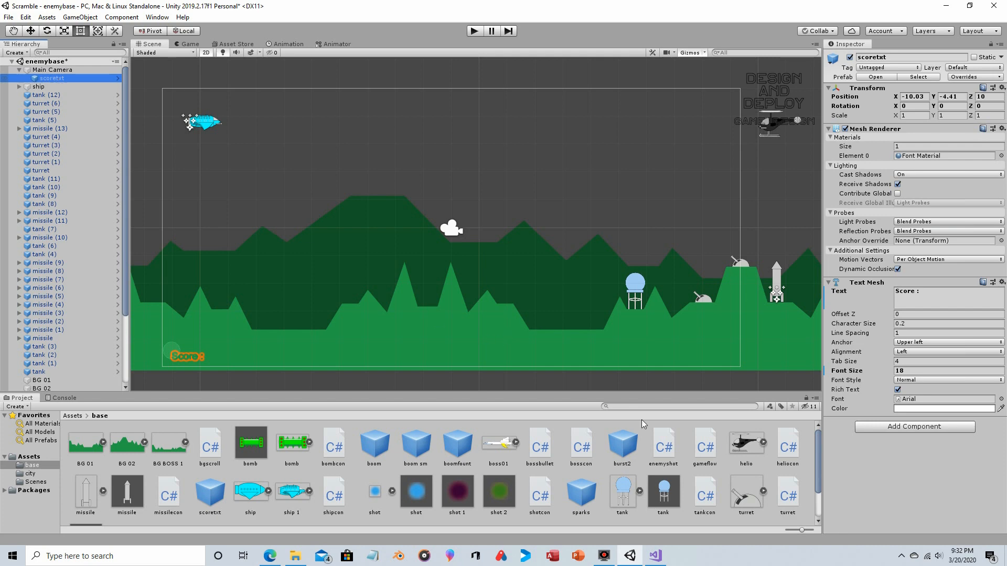
- Switch to Visual Studio and examine the public static totalScore declaration in gameflow.cs
left_click(661, 563)
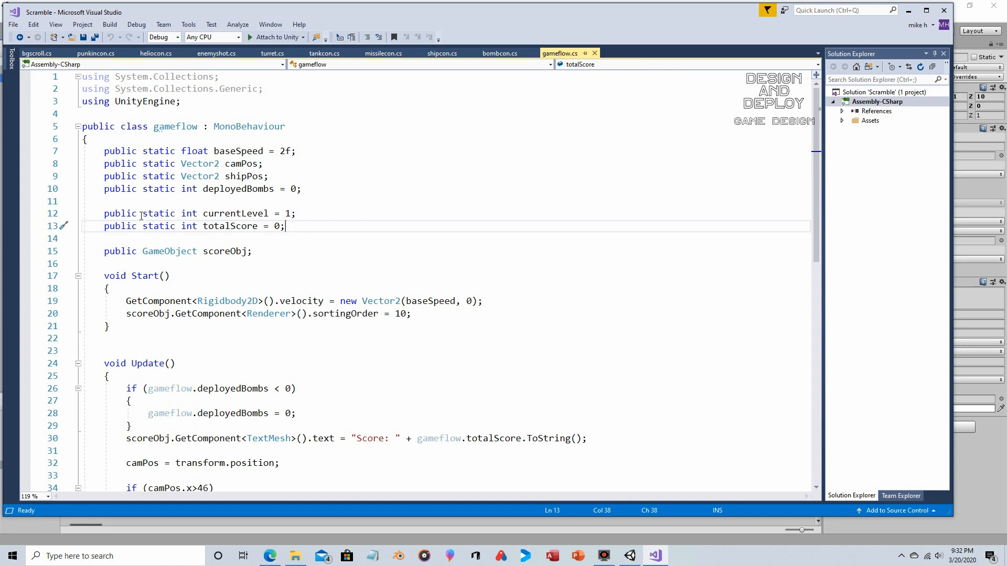
left_click_drag(175, 227, 146, 228)
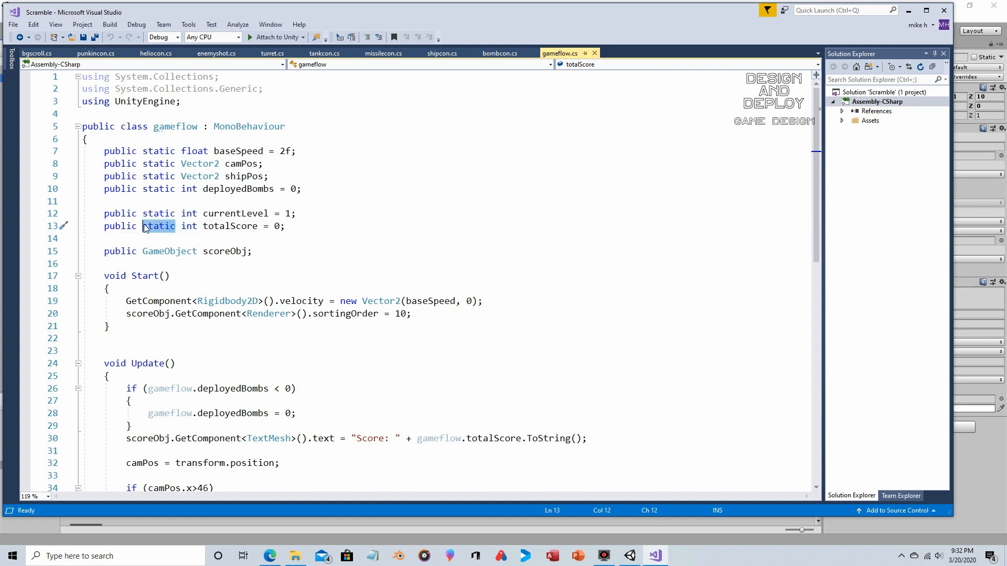
left_click(298, 227)
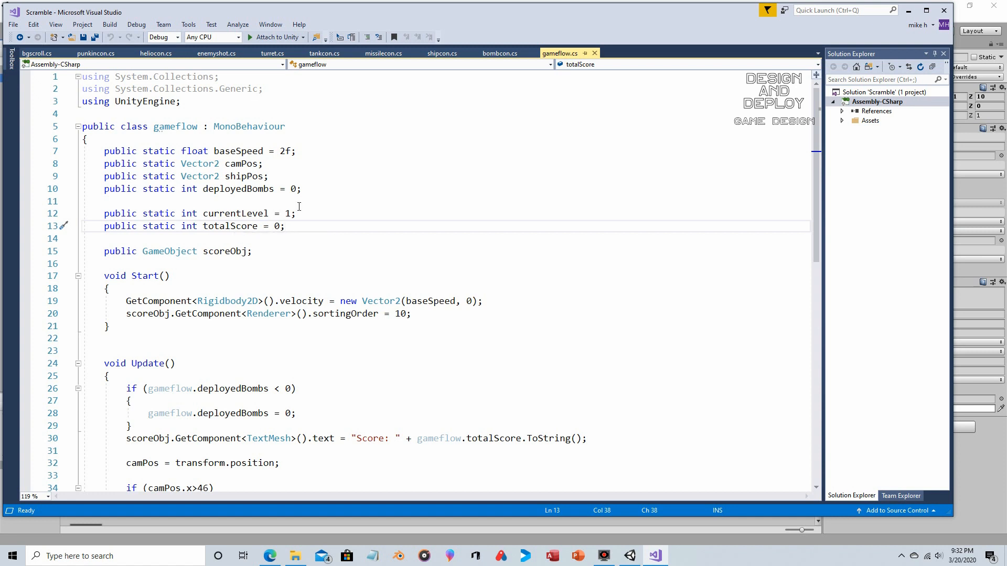
- Review the OnTriggerEnter2D function in missilecon.cs, including its tag condition and the line that adds to totalScore
left_click(373, 57)
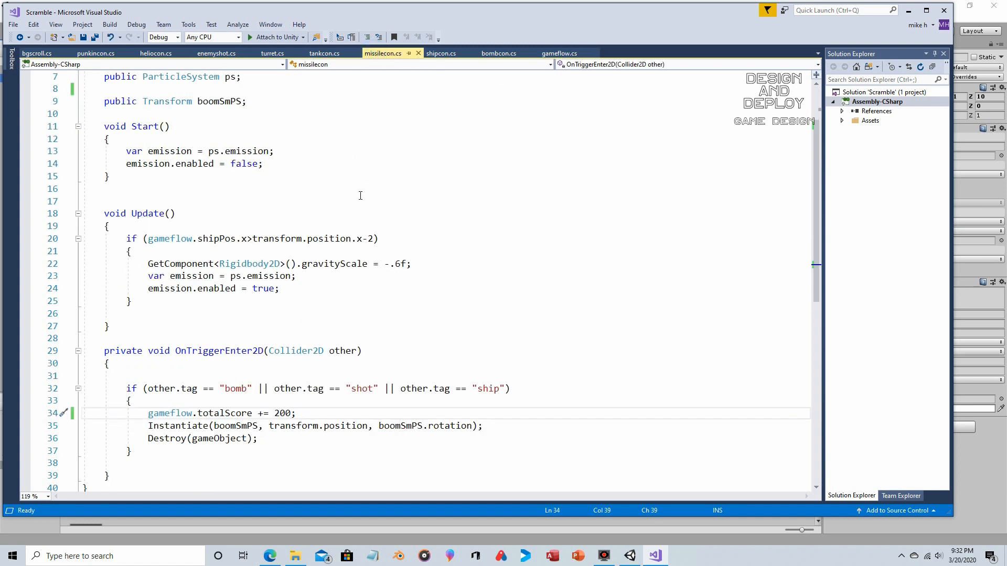
scroll(362, 196, "down", 2)
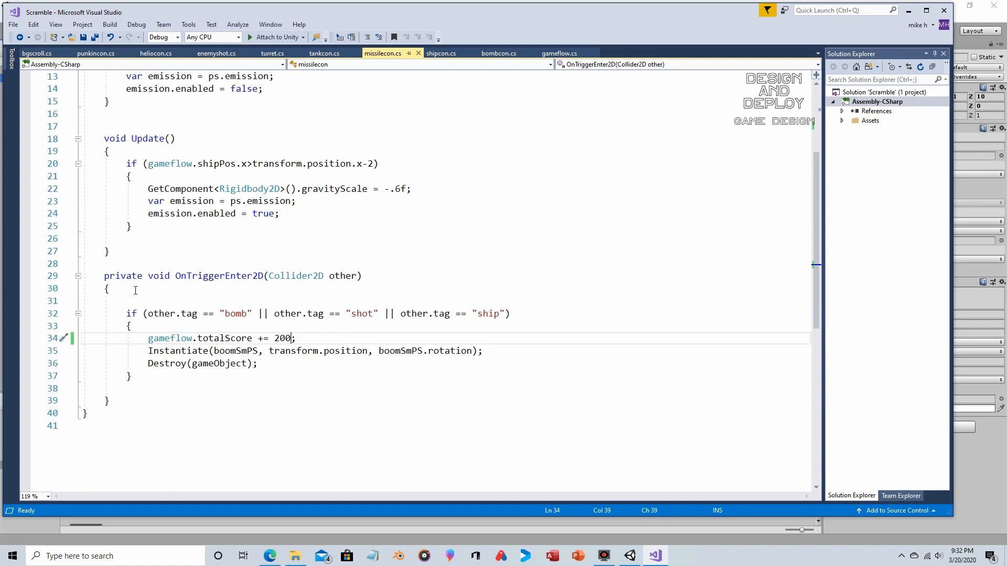
left_click_drag(101, 276, 125, 401)
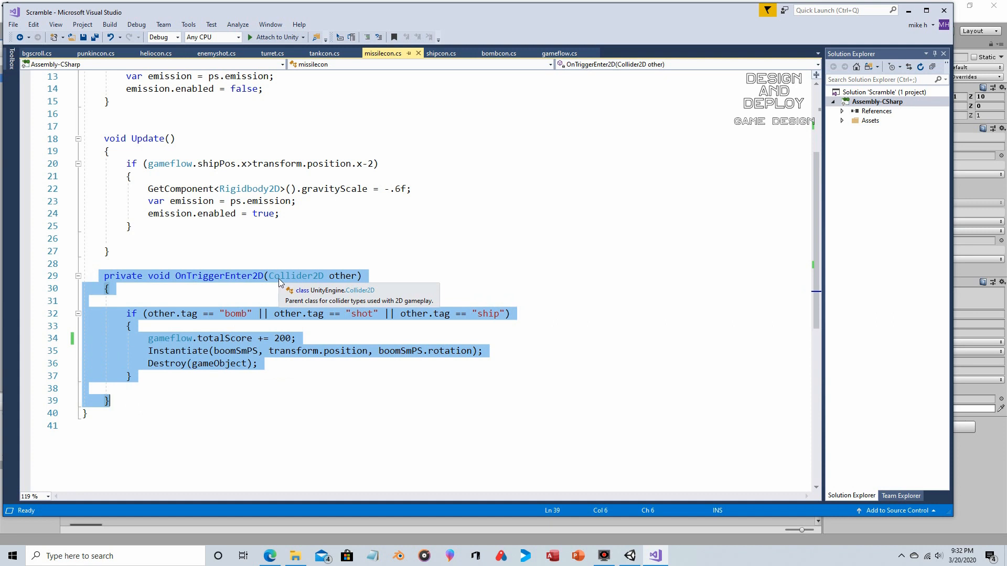
left_click(225, 301)
left_click_drag(126, 314, 527, 319)
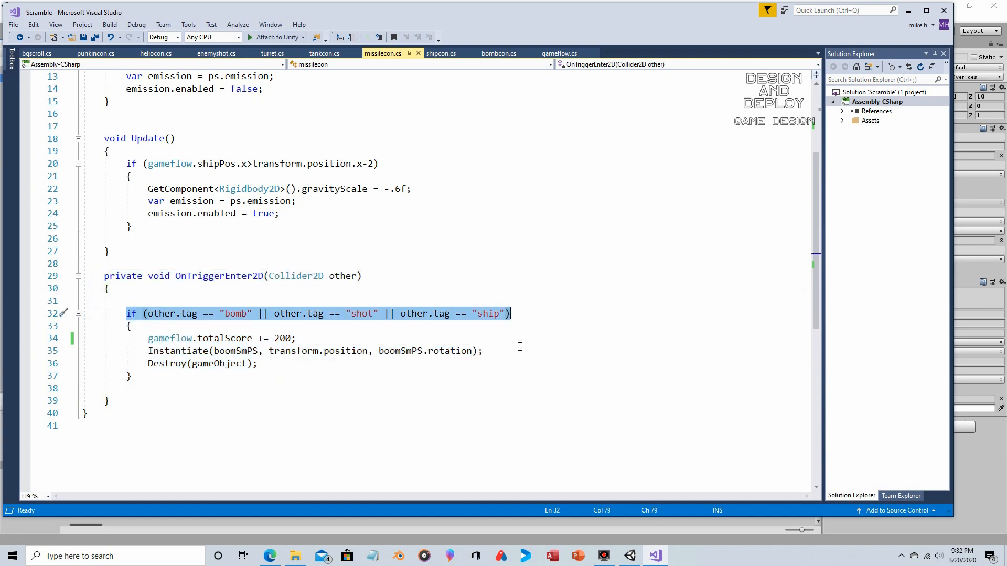
left_click(309, 339)
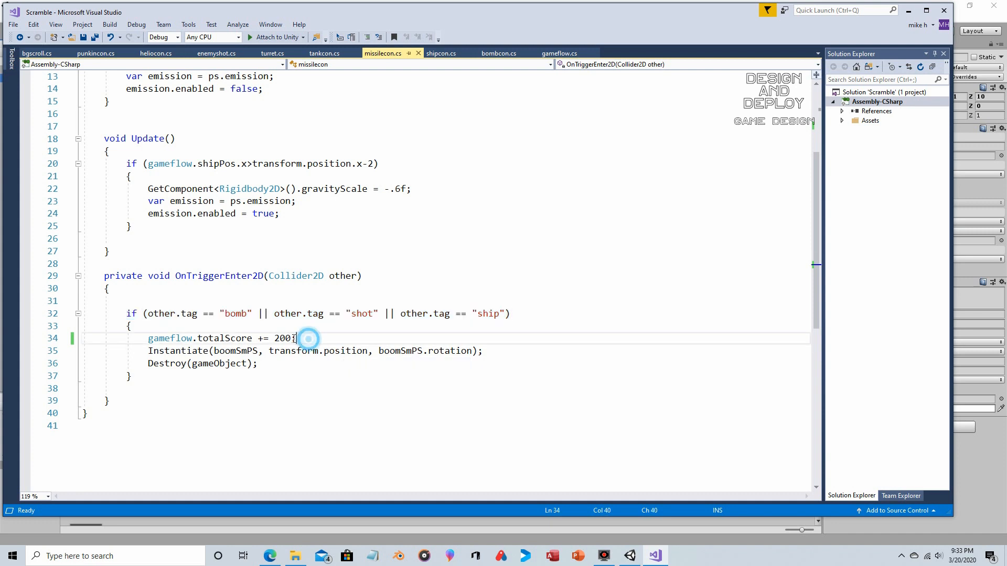
left_click_drag(294, 339, 148, 339)
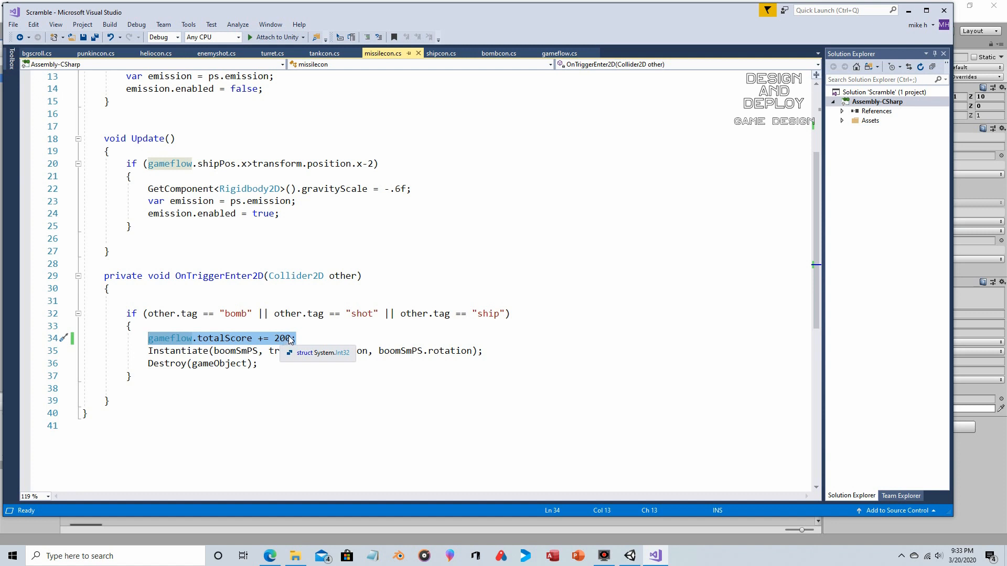
- Review the OnTriggerEnter2D function in tankcon.cs, including its tag condition and the totalScore increment
left_click(323, 53)
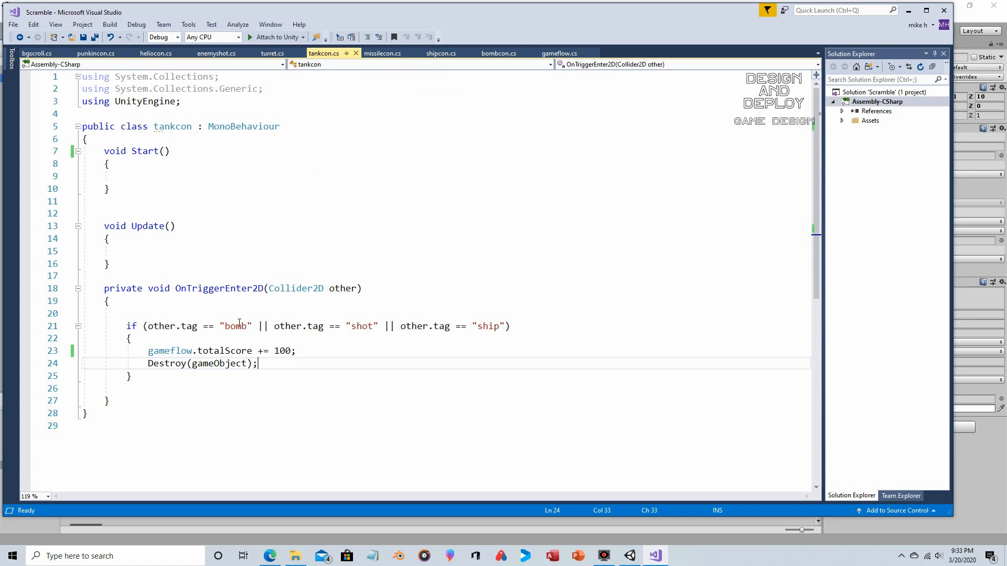
left_click_drag(99, 288, 114, 402)
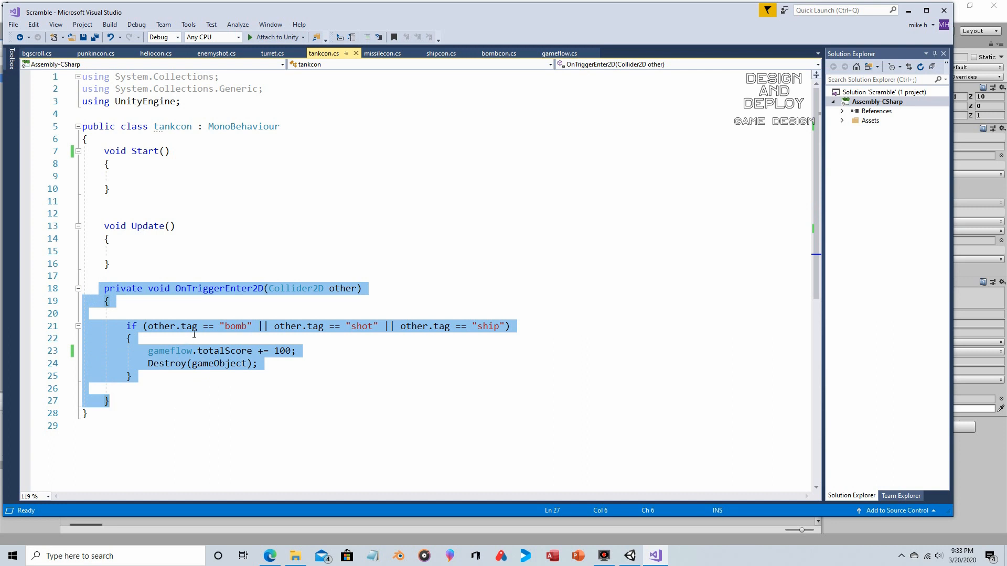
left_click(218, 308)
left_click_drag(219, 326, 500, 328)
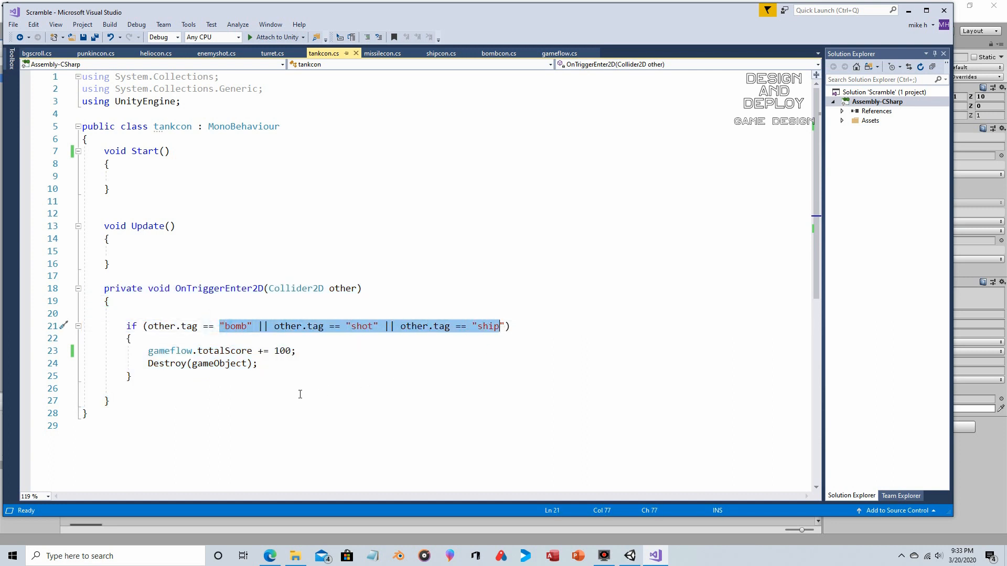
left_click_drag(297, 351, 149, 354)
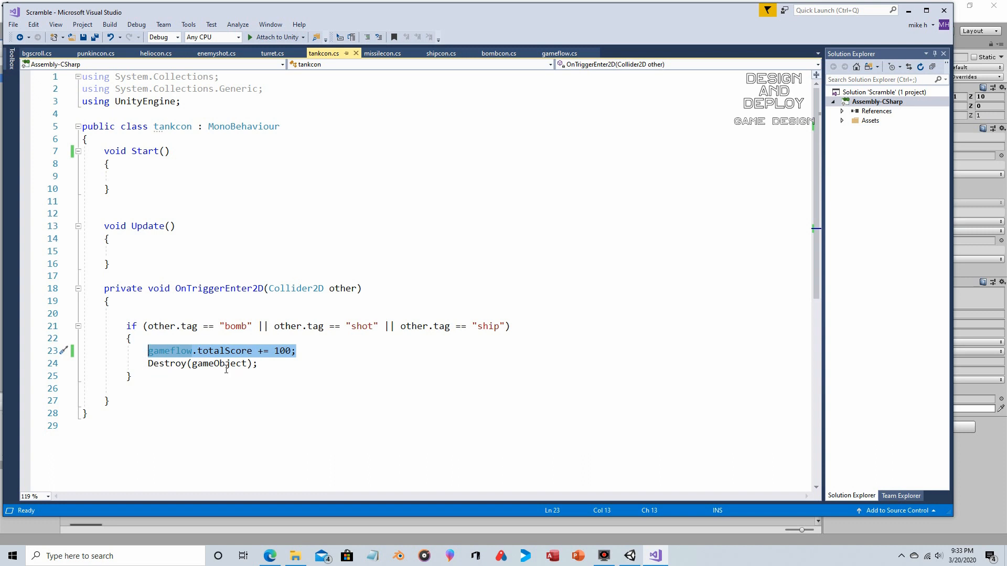
left_click(268, 364)
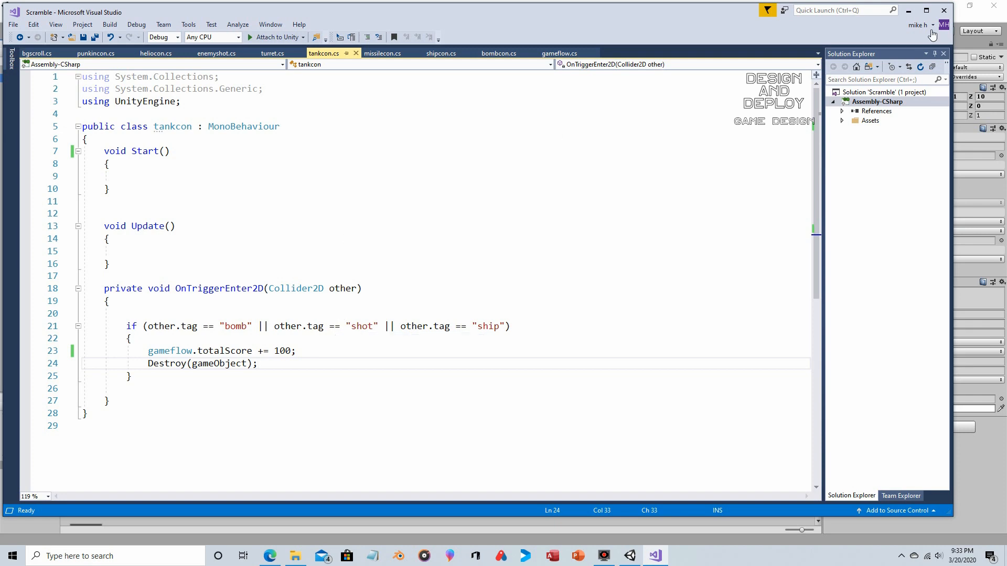
- Switch back to Unity and inspect the scoretxt object nested under Main Camera
left_click(963, 20)
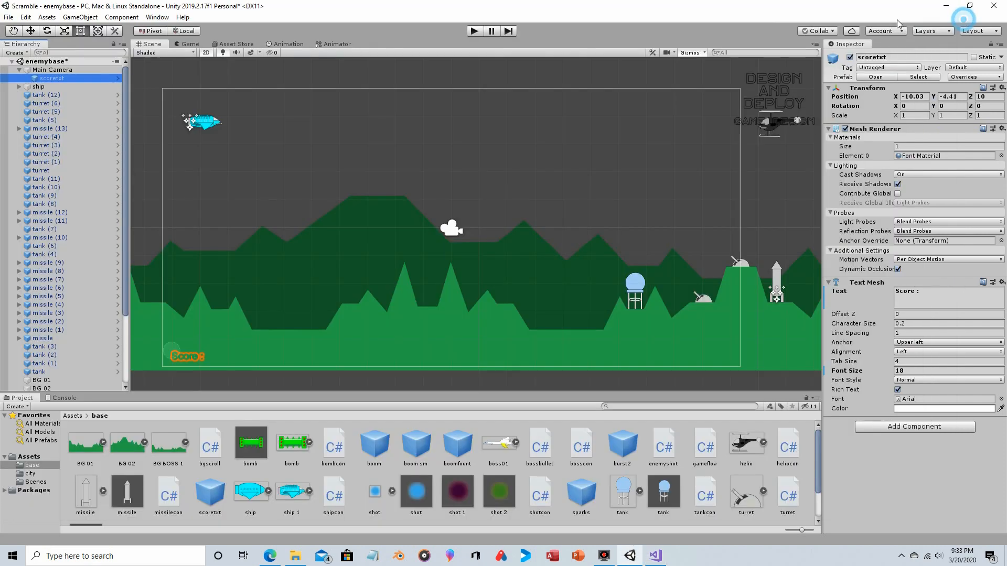
left_click(45, 80)
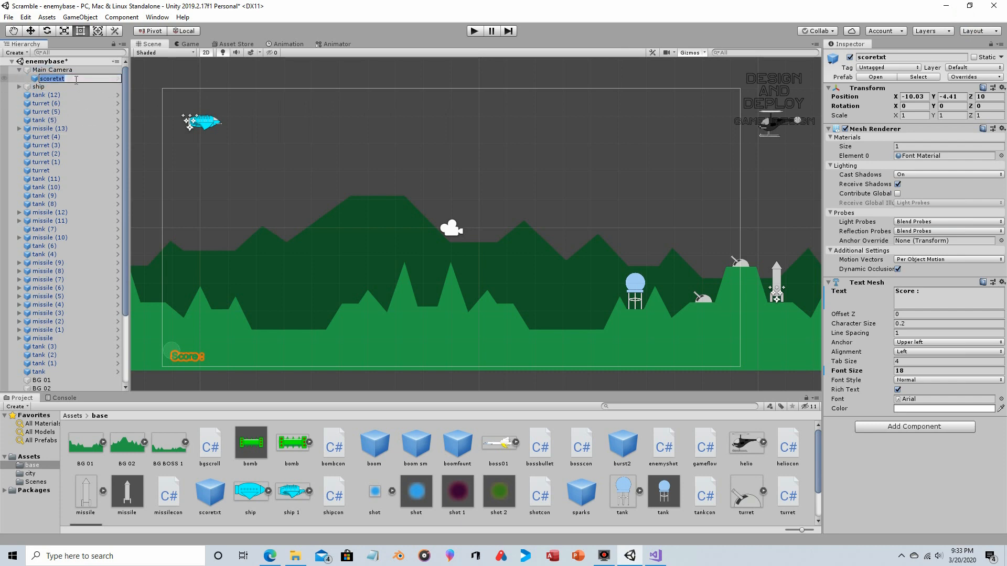
left_click(61, 70)
left_click(61, 78)
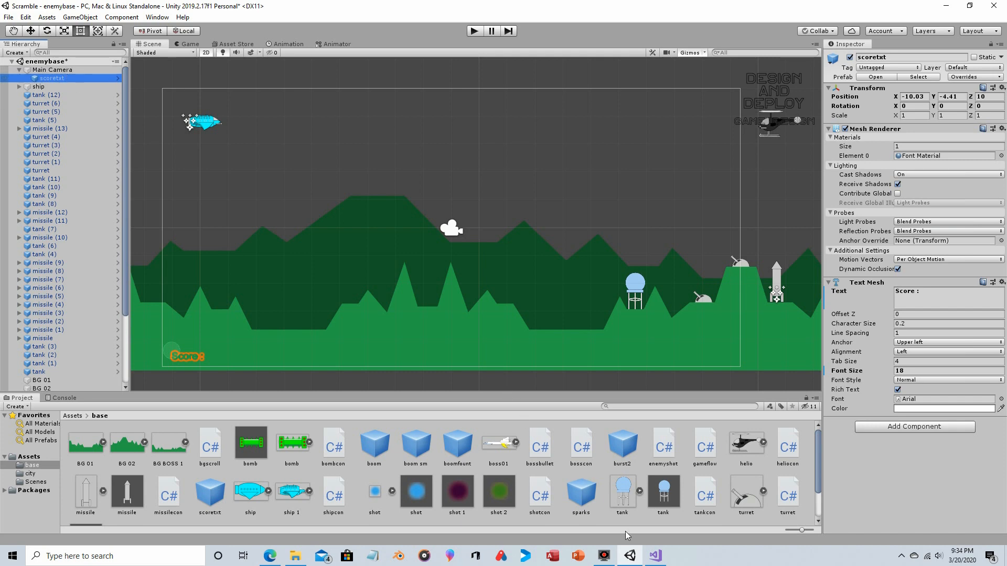
- Examine the public scoreObj declaration in gameflow.cs in Visual Studio and its Score Obj assignment on Main Camera in Unity
left_click(656, 556)
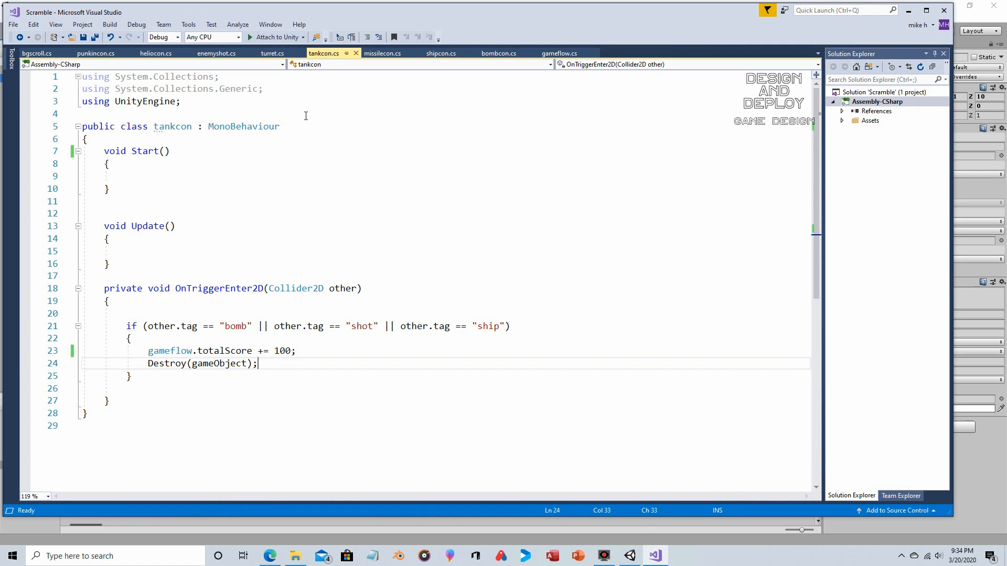
left_click(560, 53)
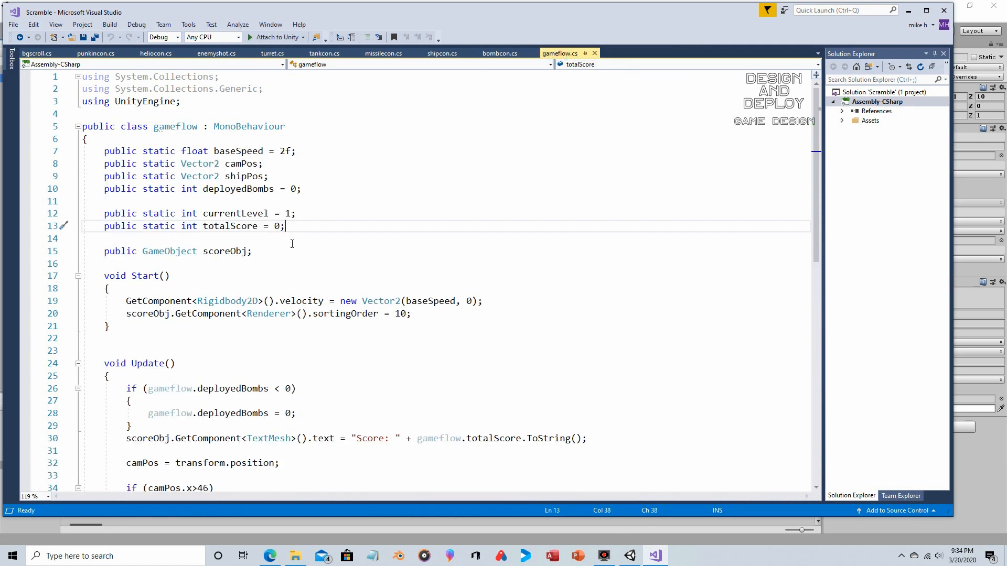
left_click_drag(271, 251, 99, 252)
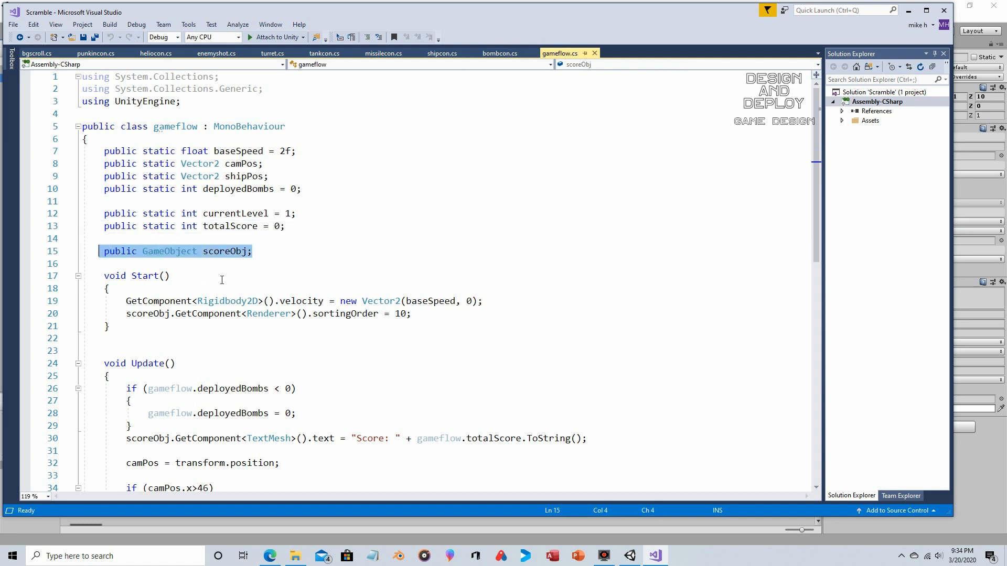
left_click(256, 252)
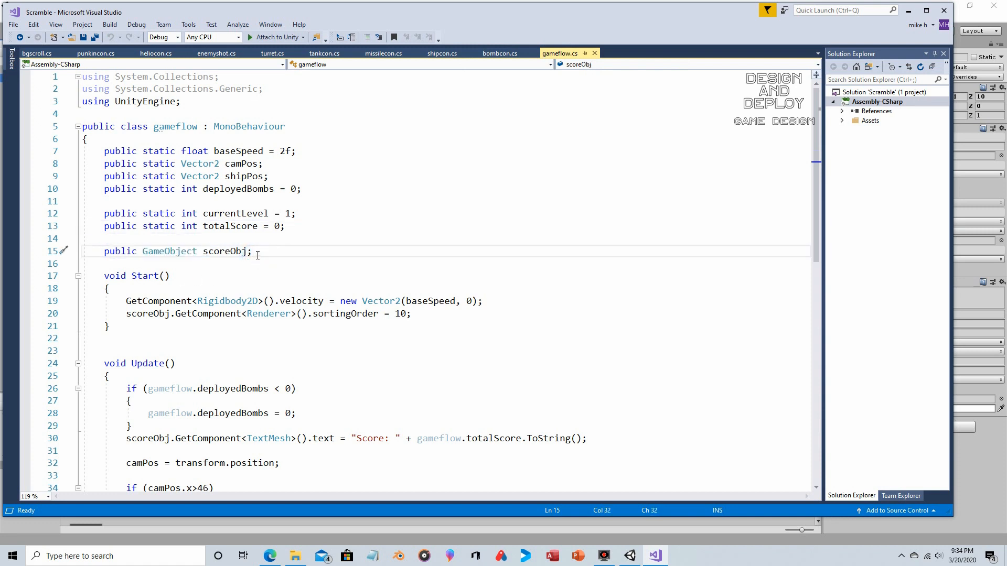
left_click(968, 14)
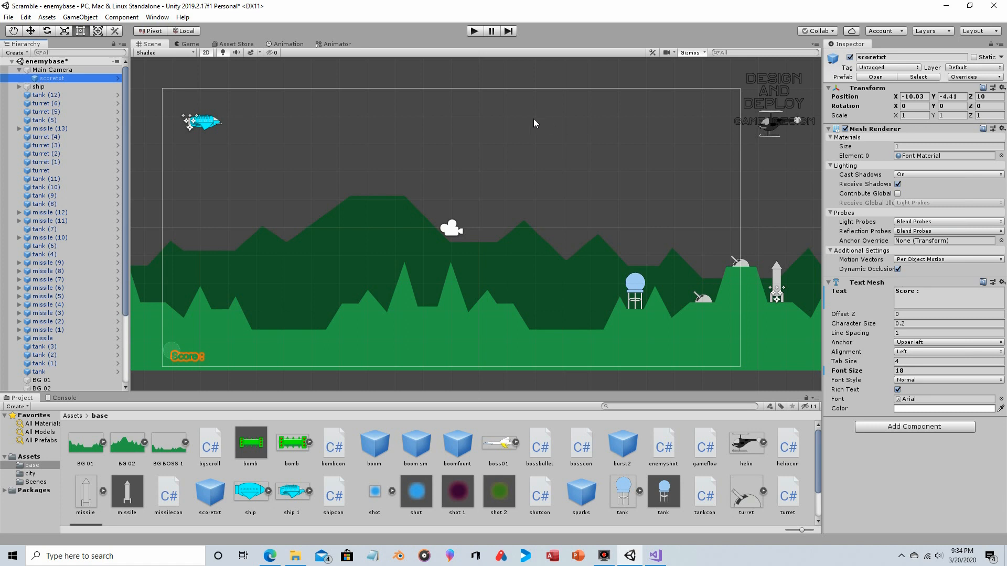
left_click(43, 69)
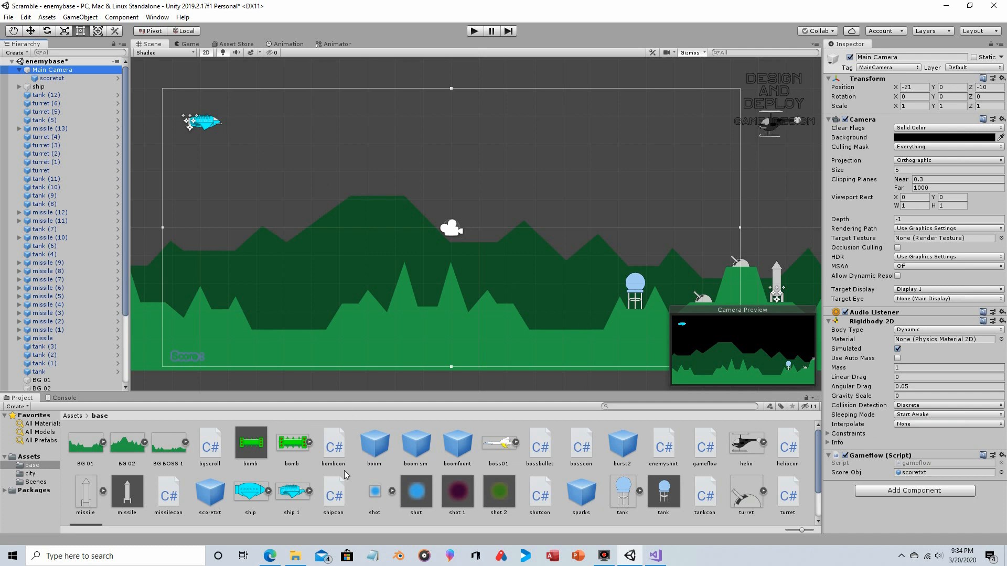
- Switch to Visual Studio and examine the Start line in gameflow.cs that sets scoreObj's renderer sortingOrder
left_click(656, 556)
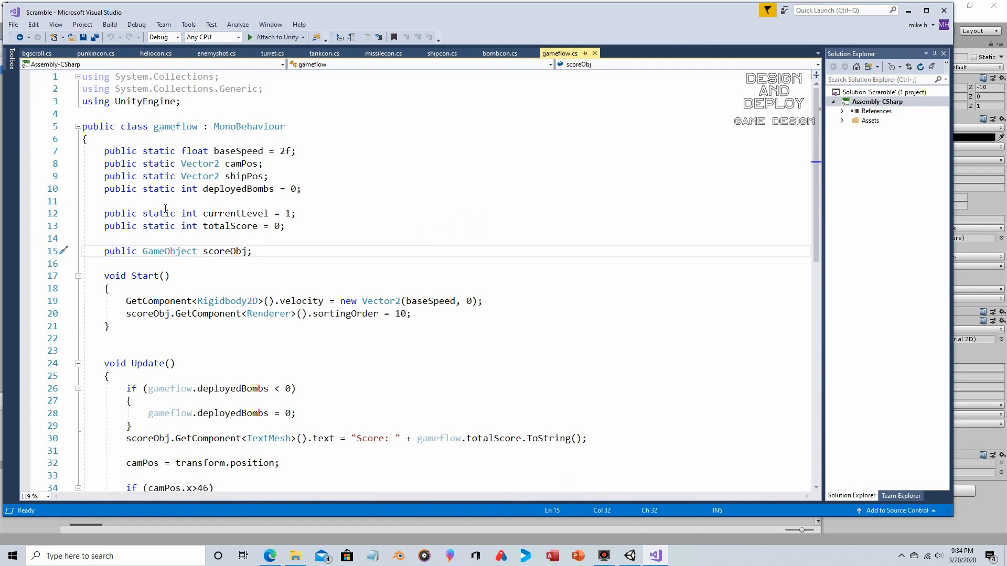
scroll(165, 209, "down", 2)
scroll(165, 209, "down", 1)
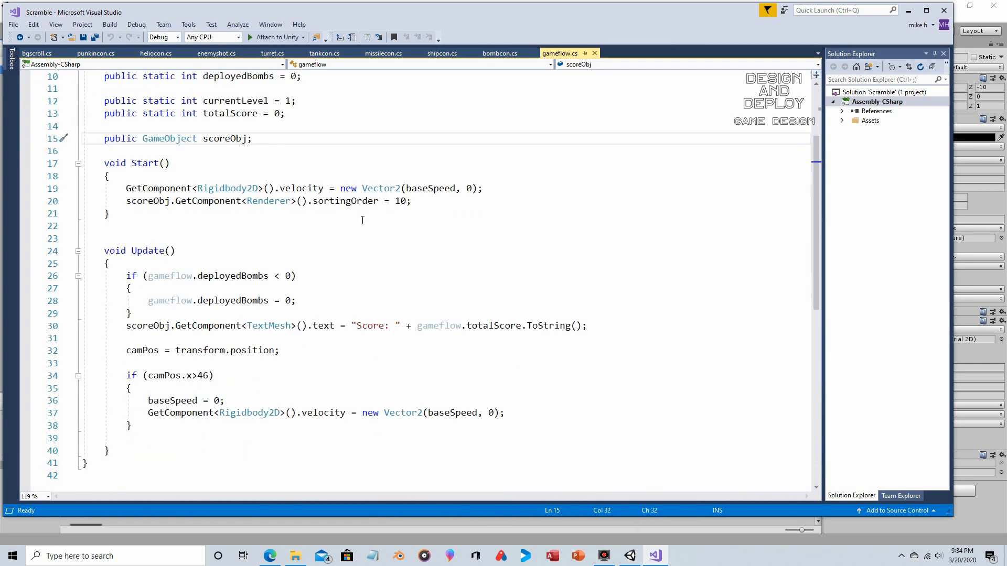
left_click_drag(431, 206, 122, 201)
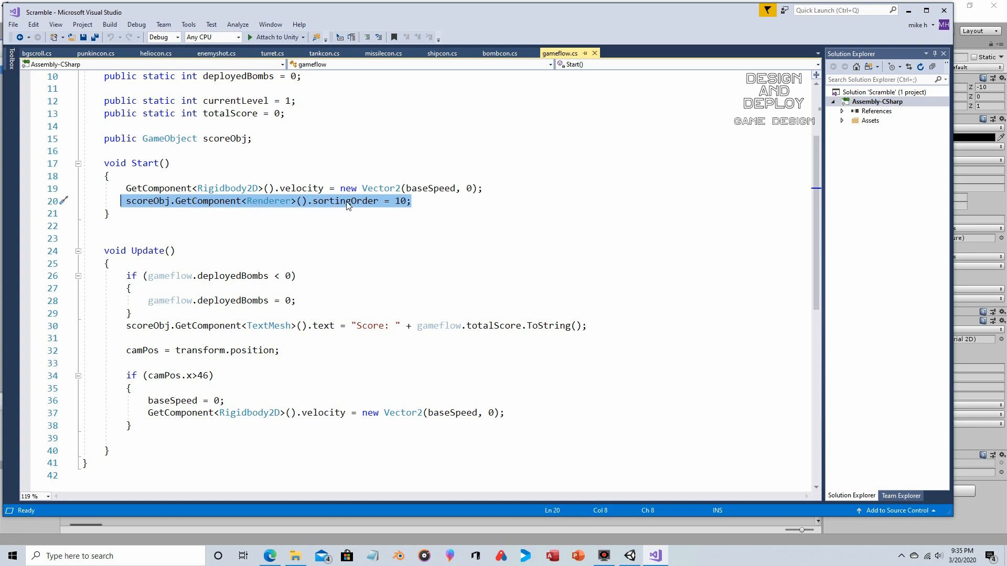
left_click(414, 202)
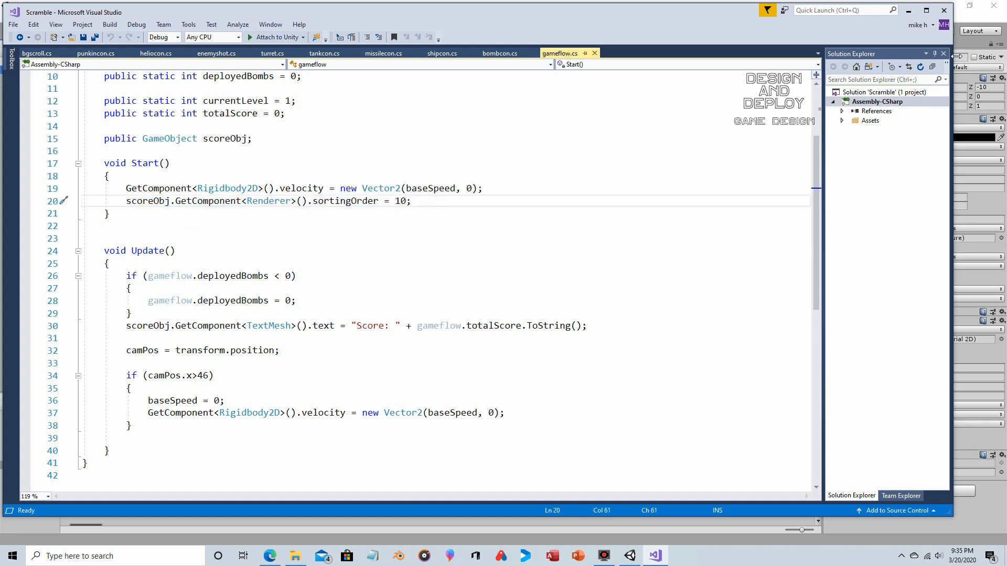
- Switch to Unity and compare the layer order settings of the background mountains and green ground sprites with scoretxt's renderer settings
left_click(970, 22)
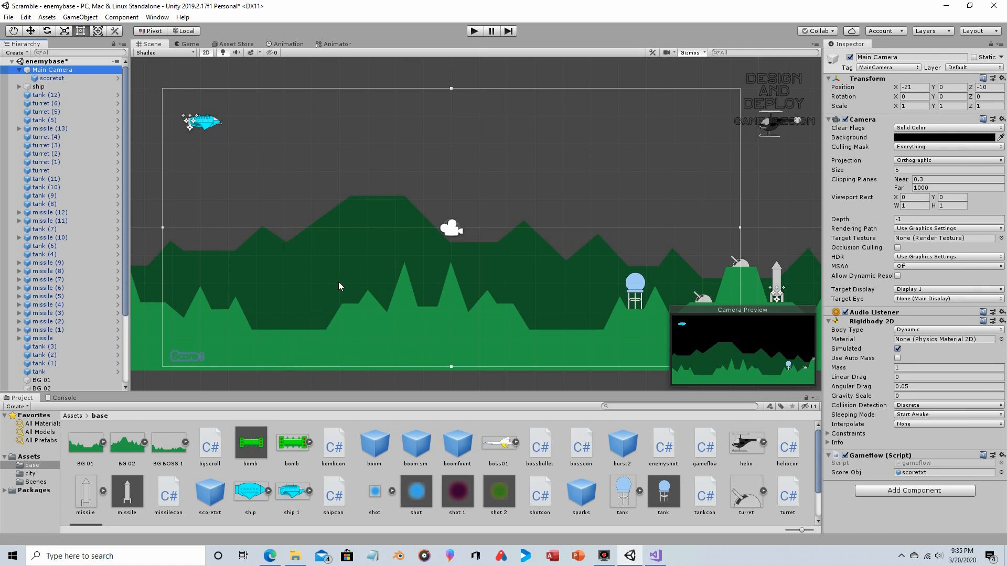
left_click(366, 217)
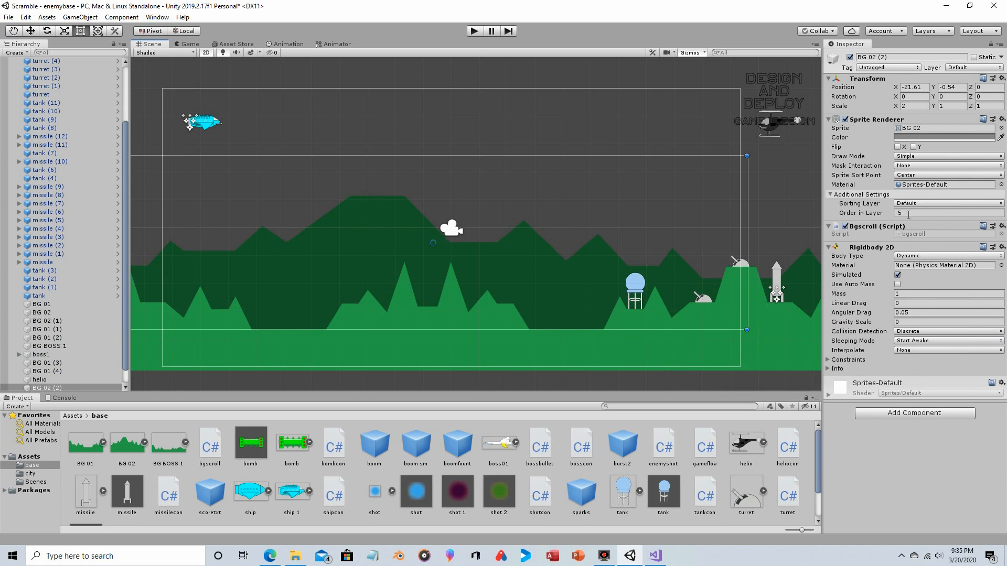
left_click(458, 349)
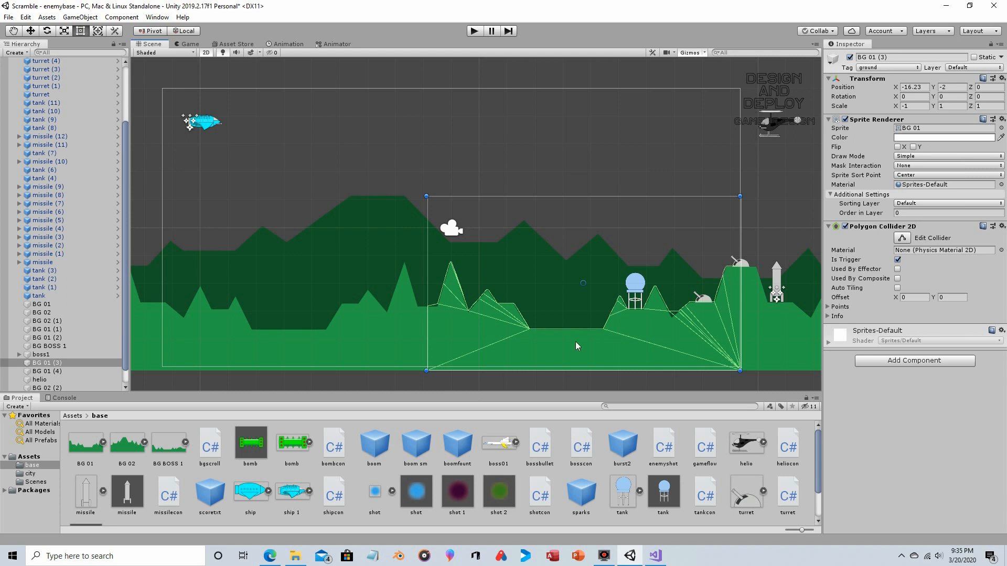
left_click(181, 355)
scroll(86, 158, "up", 3)
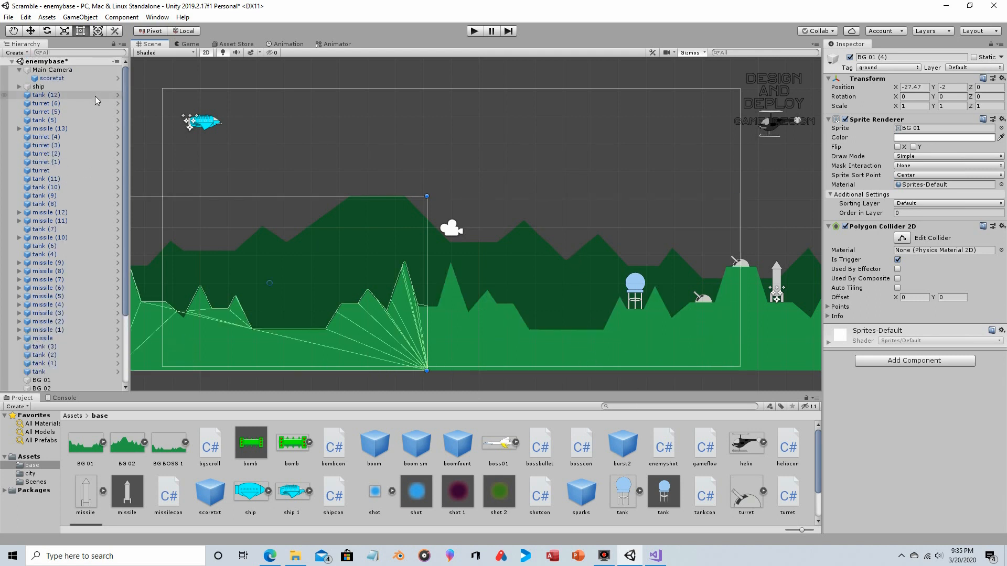
left_click(65, 79)
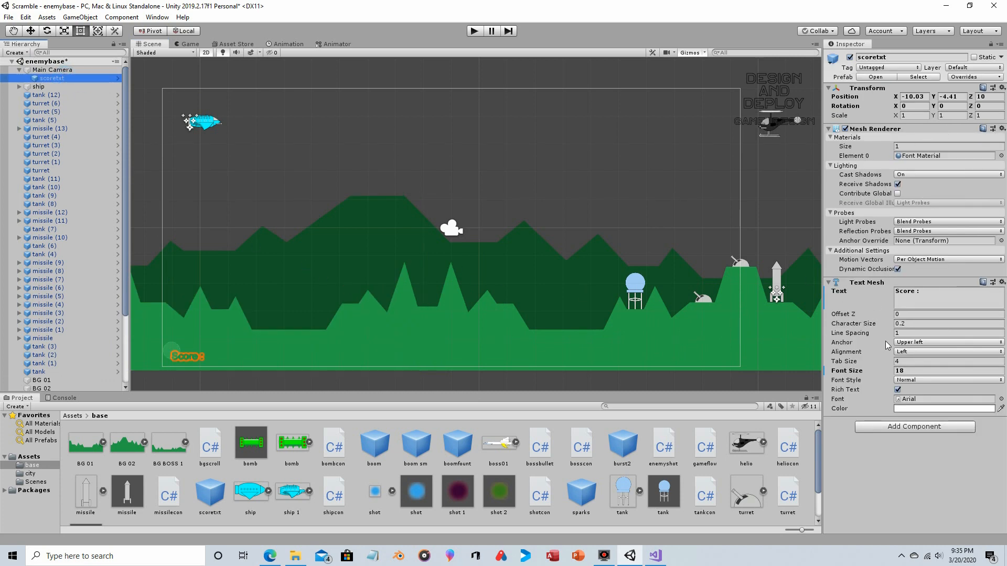
- Switch to Visual Studio and review the totalScore and scoreObj declarations in gameflow.cs
left_click(652, 553)
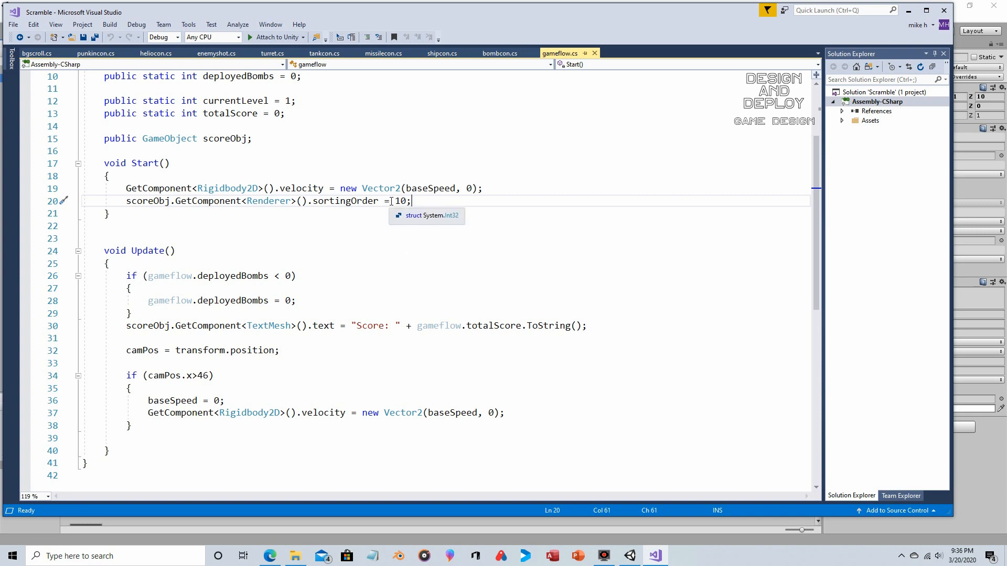
scroll(390, 203, "up", 1)
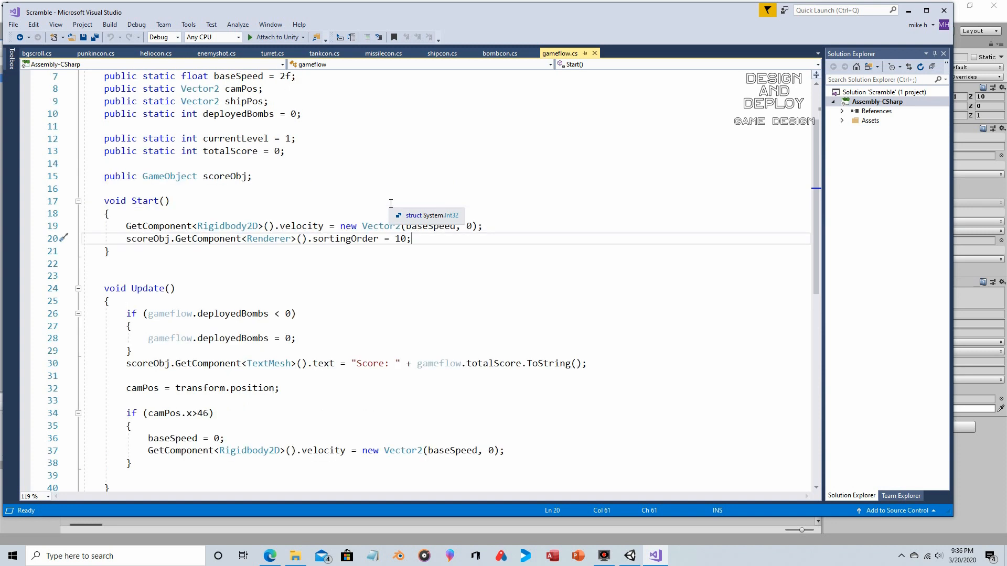
left_click(269, 177)
left_click_drag(299, 152, 99, 152)
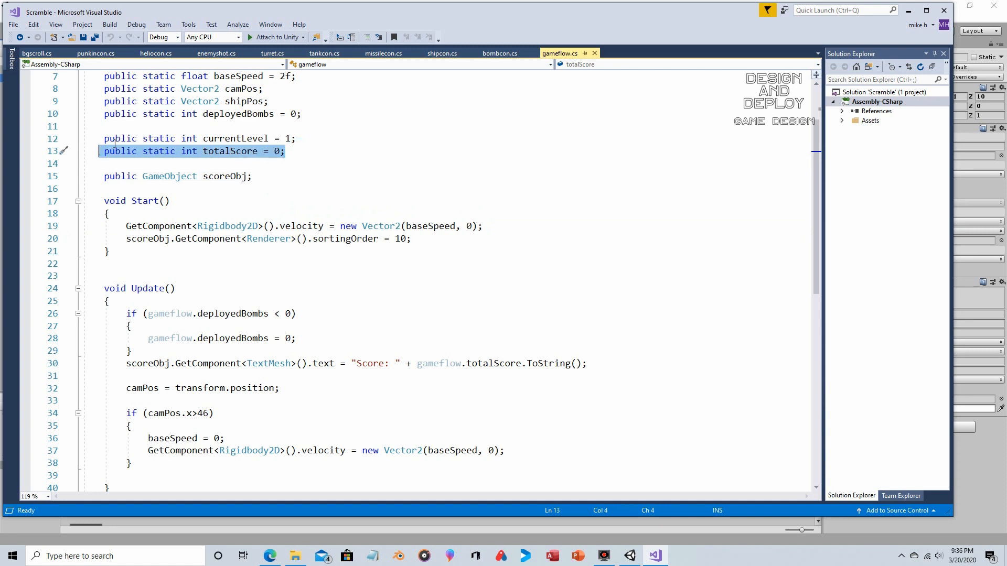
scroll(115, 143, "up", 1)
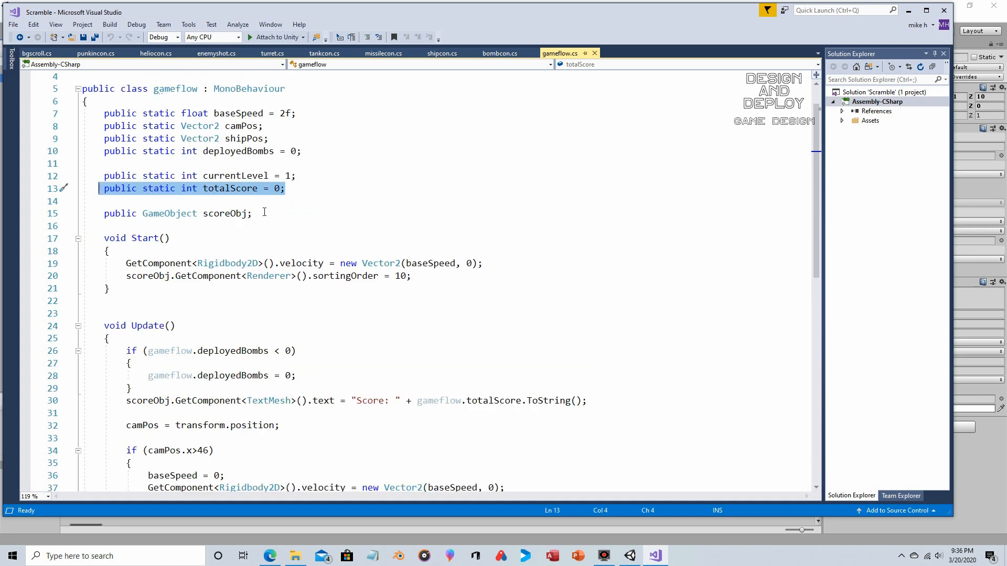
left_click_drag(254, 212, 105, 212)
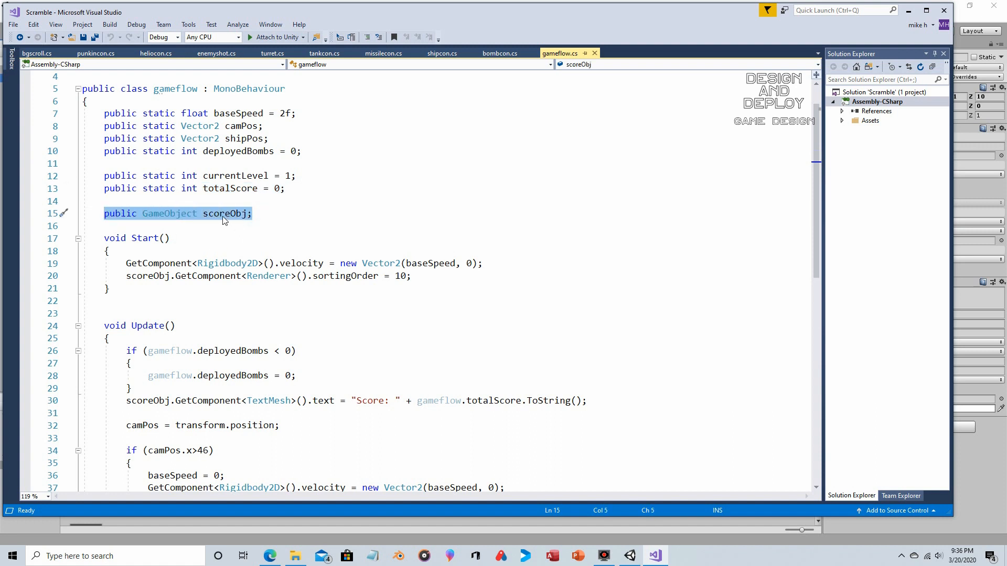
left_click(260, 217)
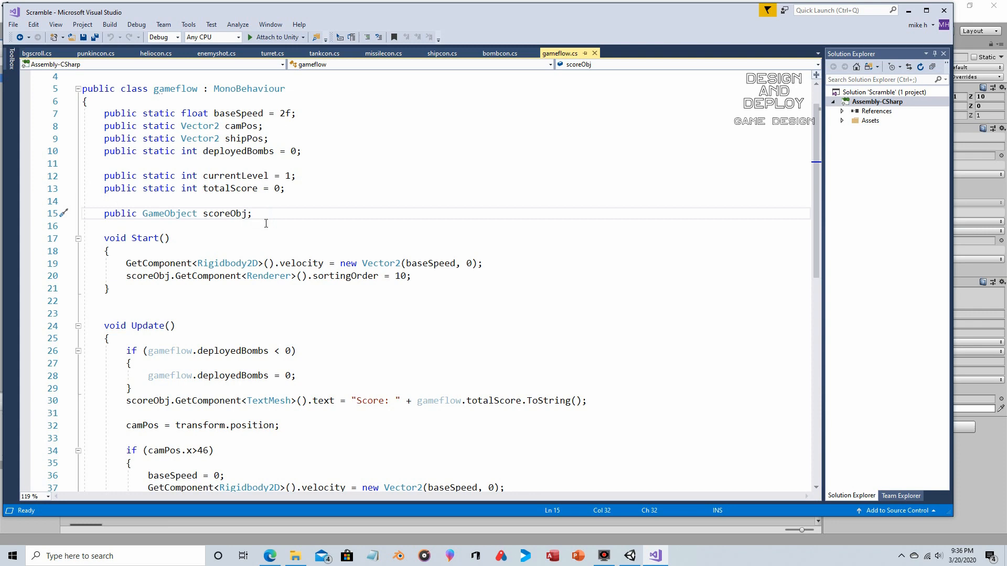
- Examine the line in Start that assigns the sortingOrder of scoreObj's Renderer
scroll(285, 209, "down", 2)
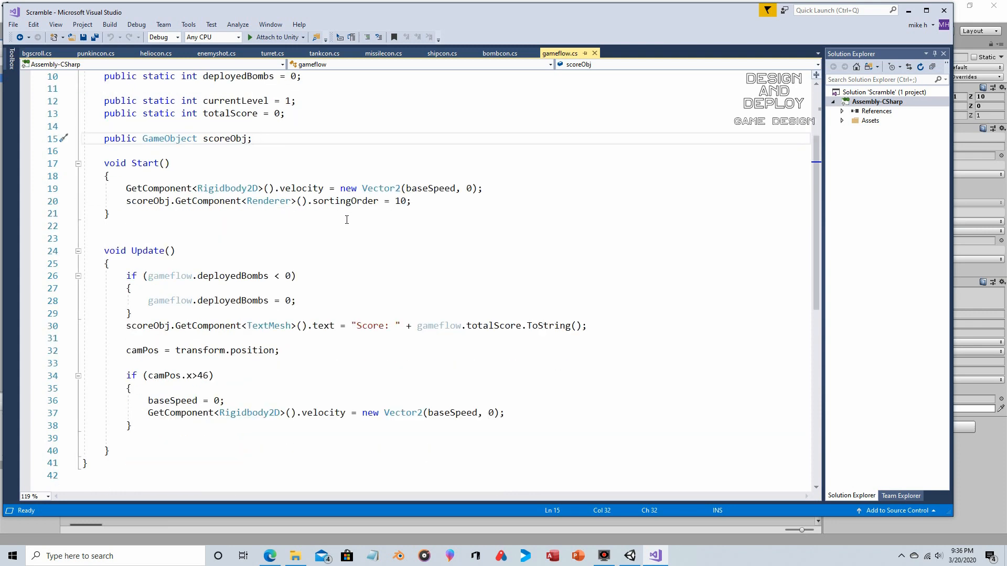
left_click_drag(425, 204, 126, 203)
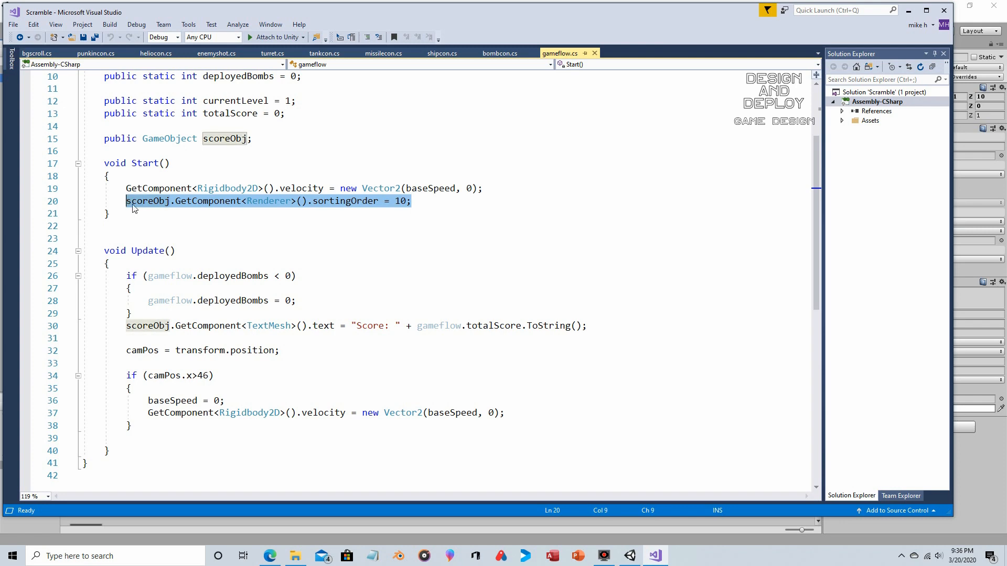
left_click(196, 233)
- Examine the Update line that sets scoreObj's TextMesh text, covering the "Score: " label, totalScore and its ToString conversion
scroll(194, 236, "down", 3)
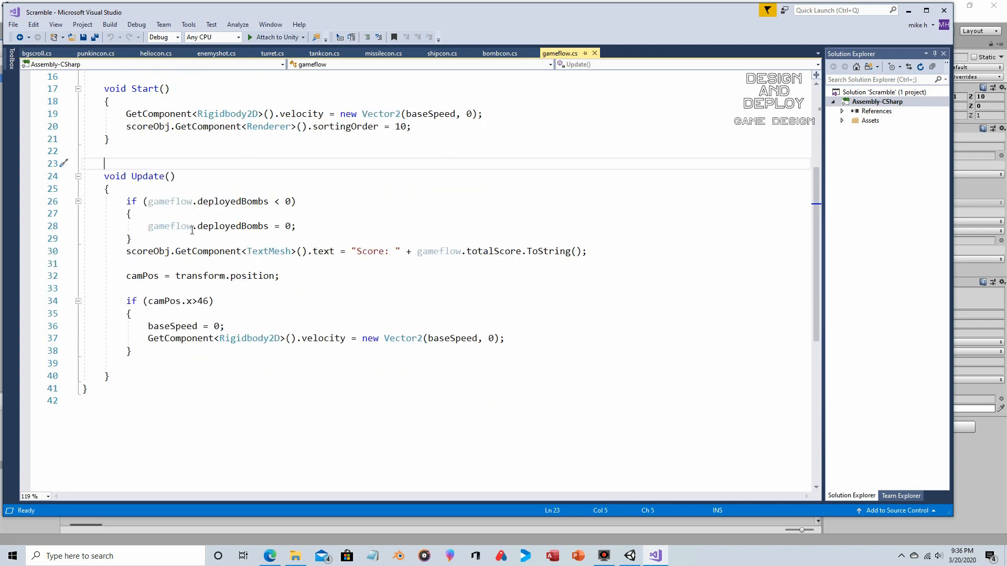
scroll(190, 265, "up", 2)
left_click_drag(122, 289, 403, 291)
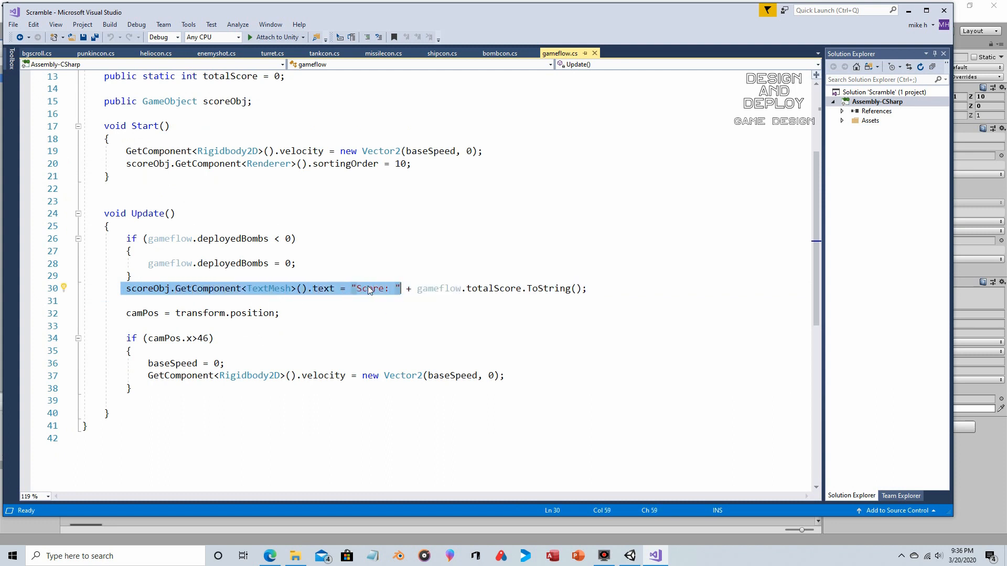
left_click(407, 289)
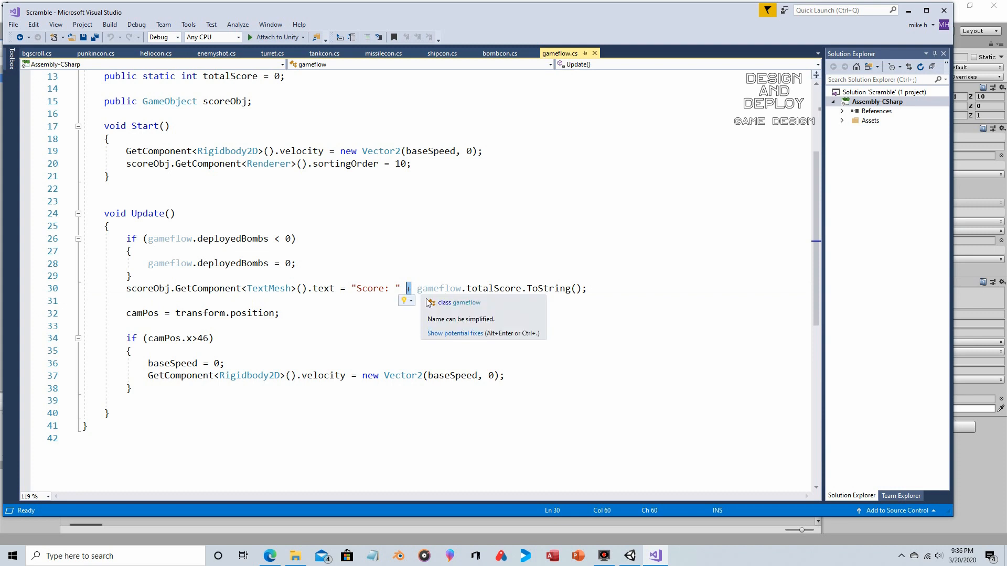
left_click_drag(418, 289, 592, 288)
left_click(595, 289)
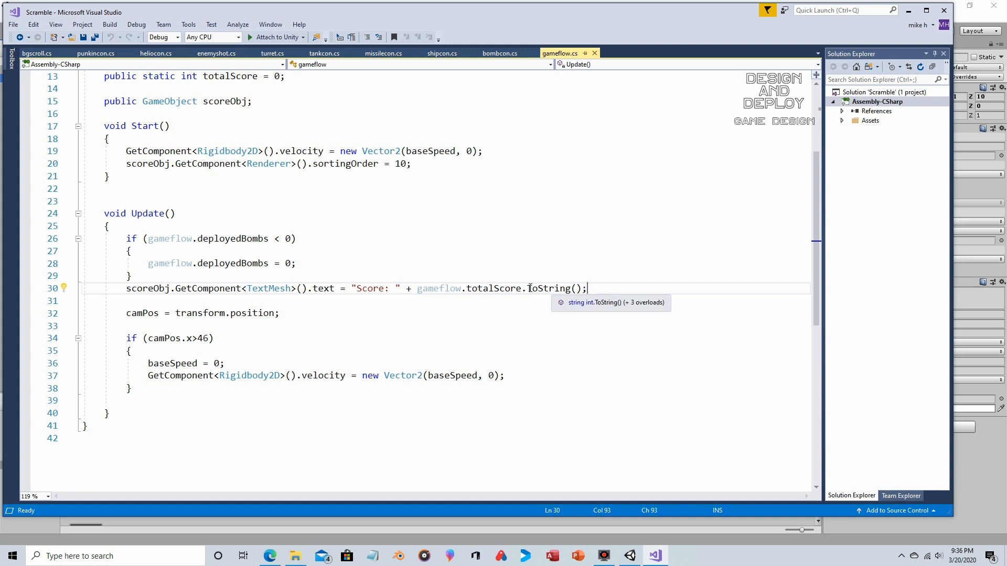
left_click_drag(528, 288, 581, 290)
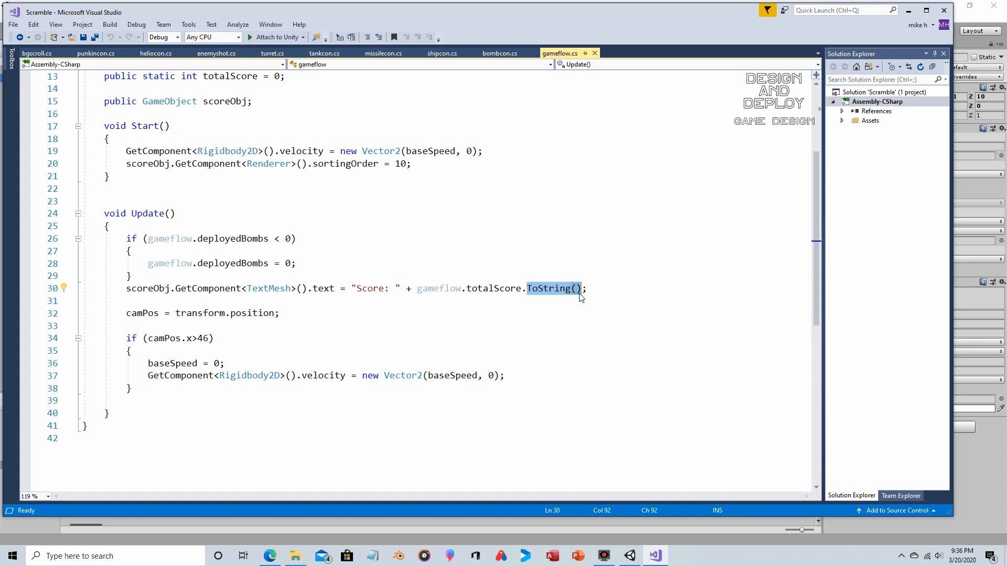
double_click(333, 289)
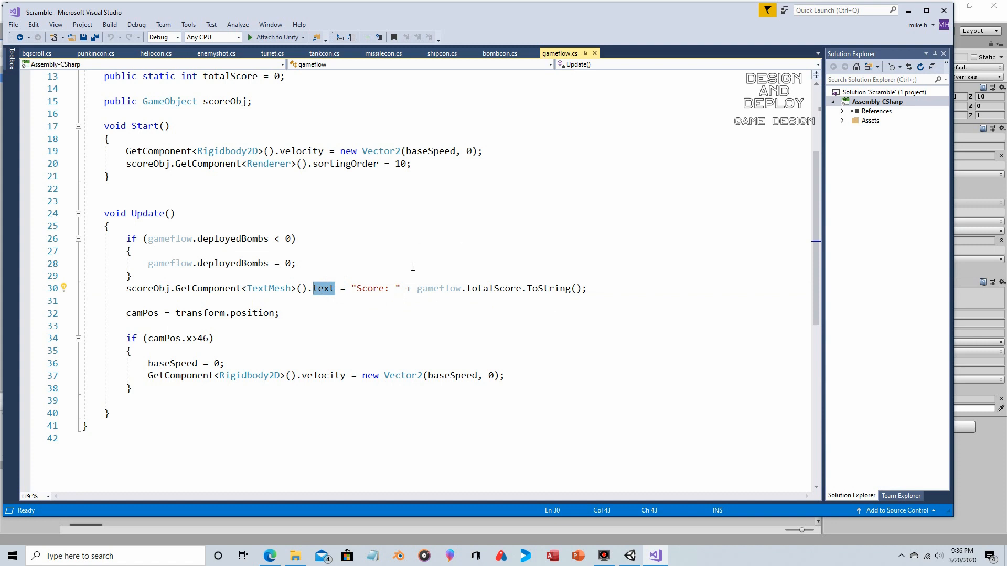
left_click(391, 268)
left_click_drag(126, 289, 176, 288)
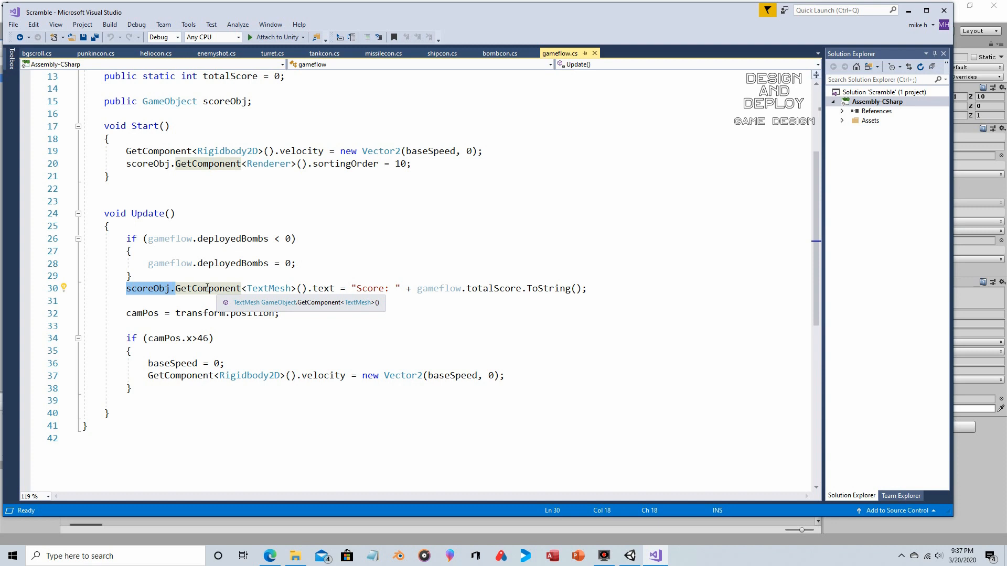
left_click(137, 289)
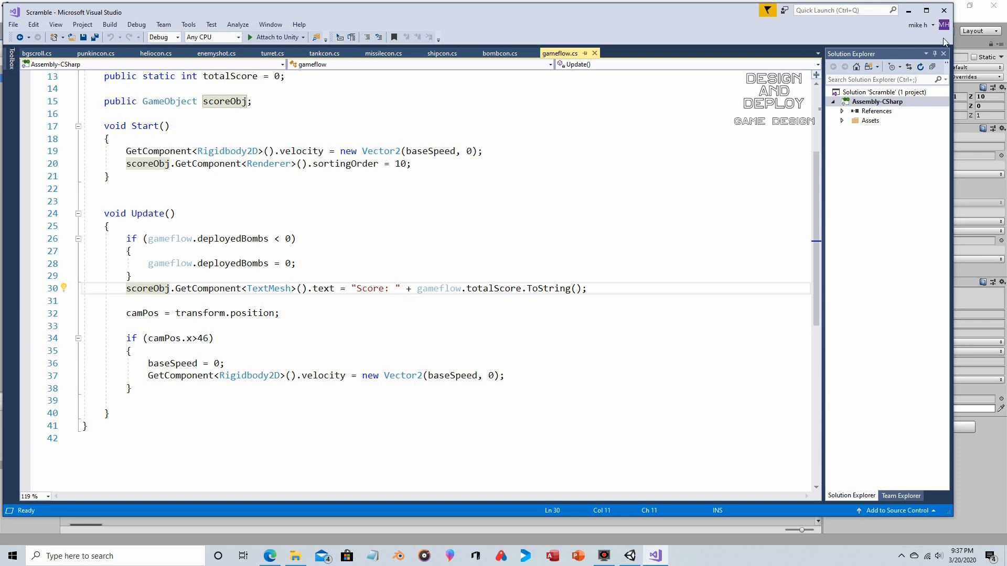
- Switch to Unity and playtest the level, flying the ship while firing and bombing enemies to check the score display, and stop the game
left_click(977, 20)
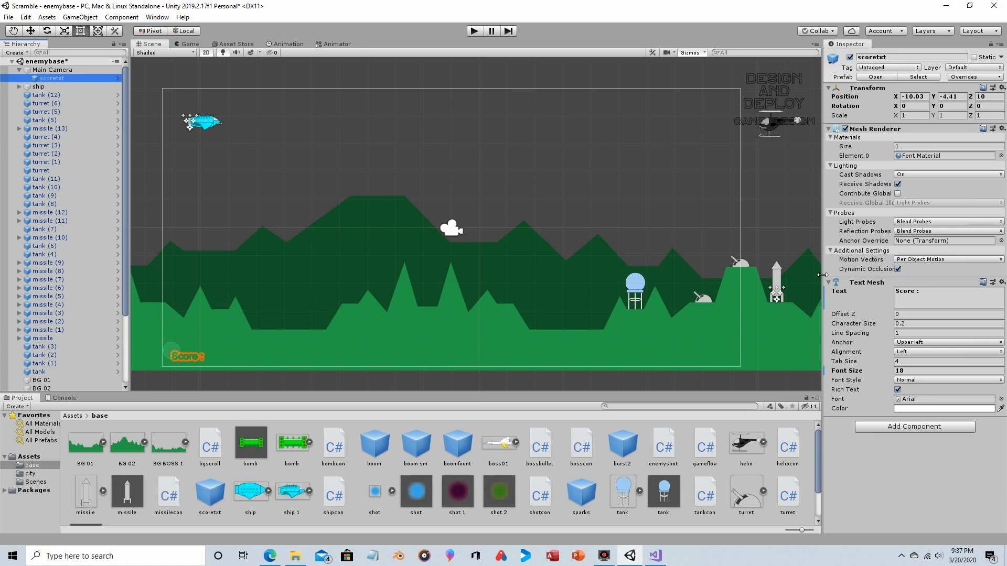
left_click(475, 33)
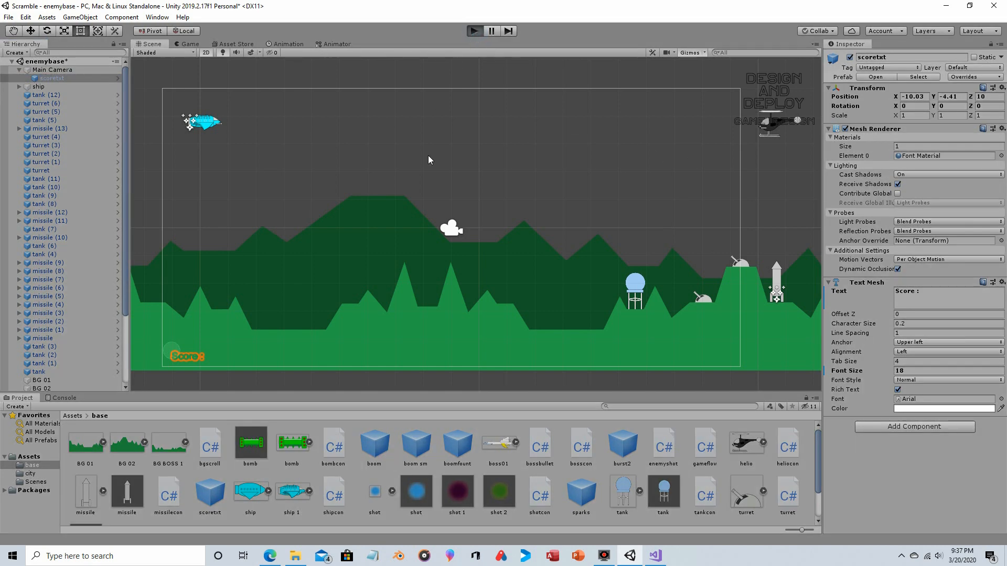
key("Down")
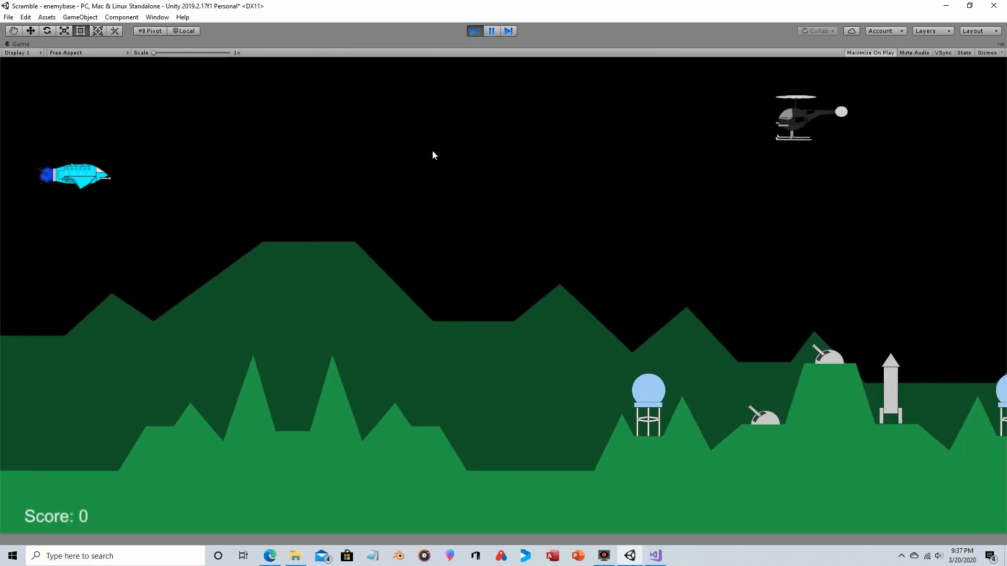
key("space")
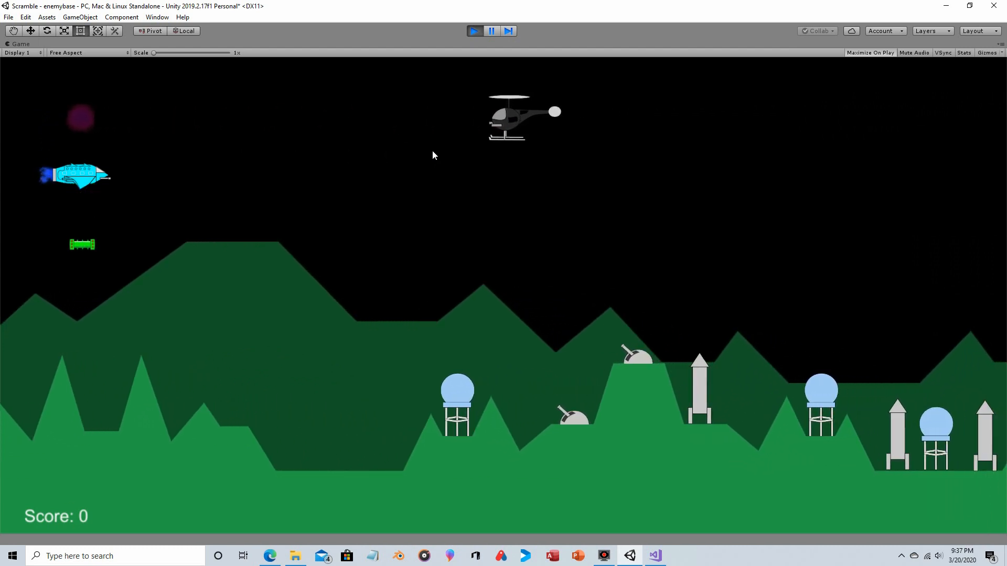
key("Right")
key("space")
key("space")
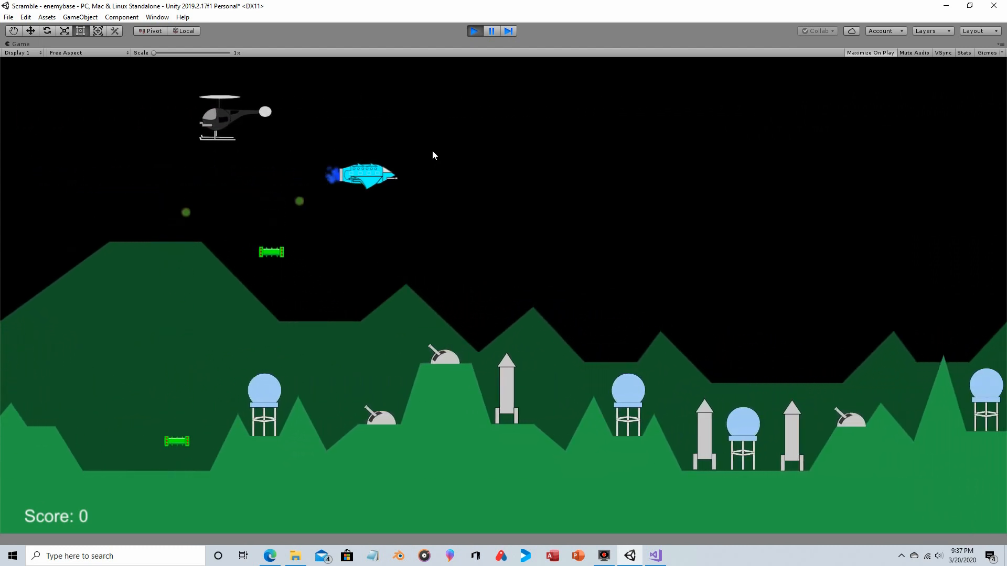
key("Right")
key("space")
key("space")
key("space")
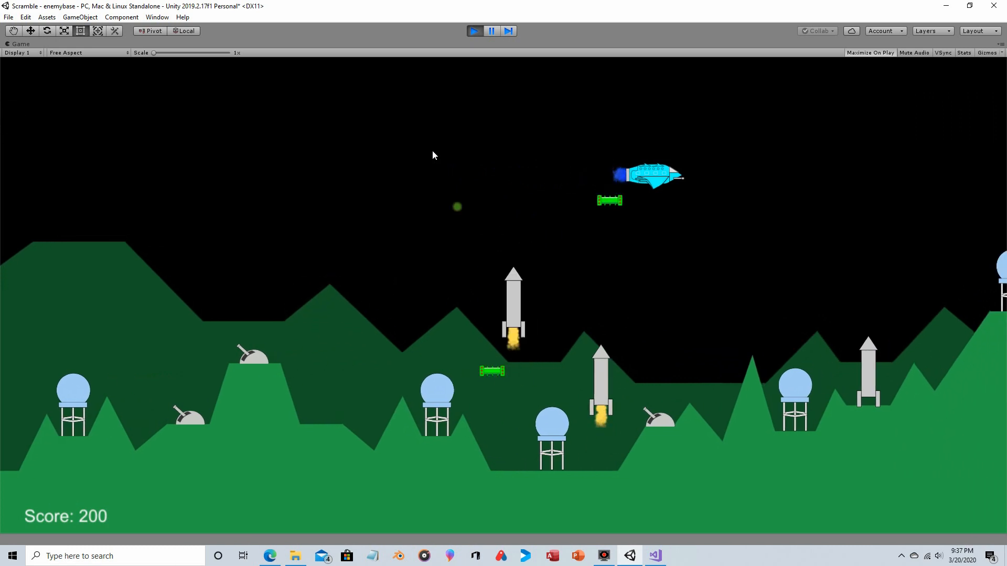
key("Right")
key("space")
key("space")
key("Left")
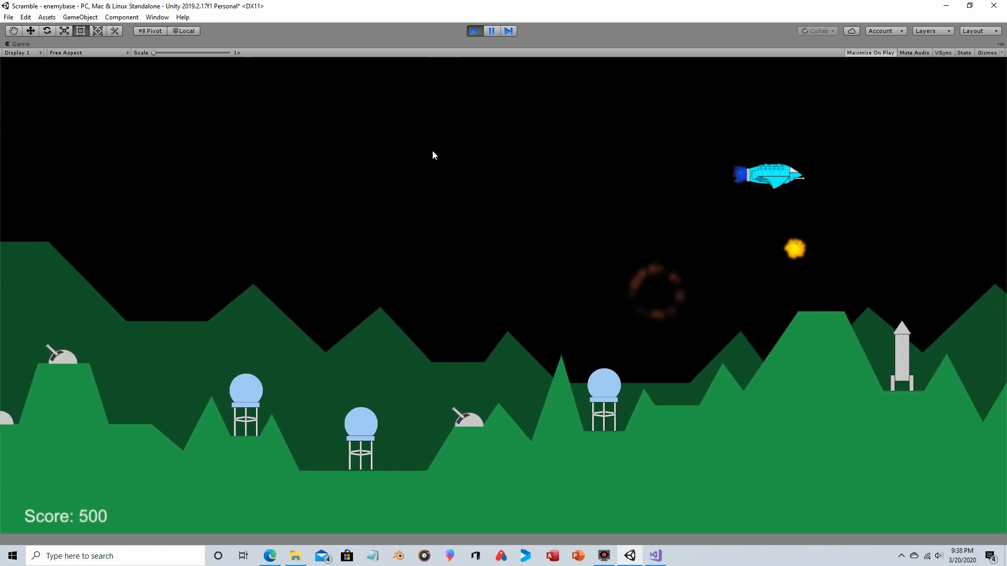
key("Left")
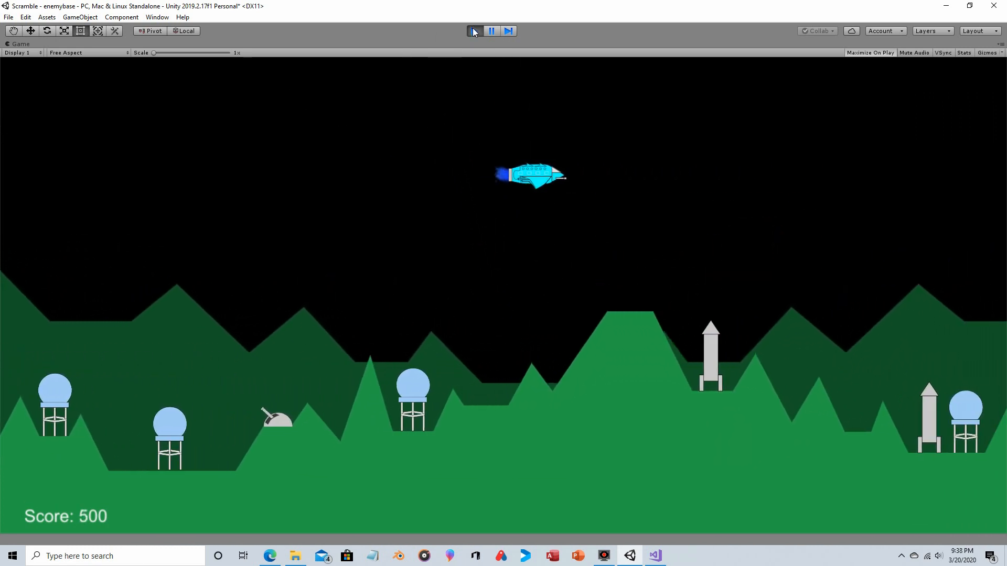
left_click(473, 31)
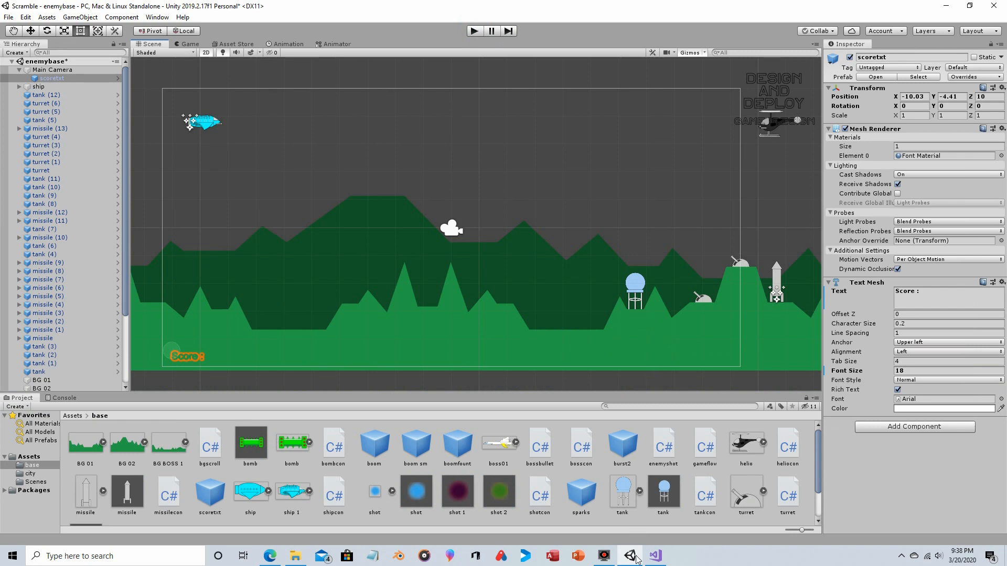
- Switch to Visual Studio and recap gameflow.cs's score code: totalScore, scoreObj, the sortingOrder line in Start and the TextMesh line in Update
left_click(655, 556)
scroll(473, 244, "up", 4)
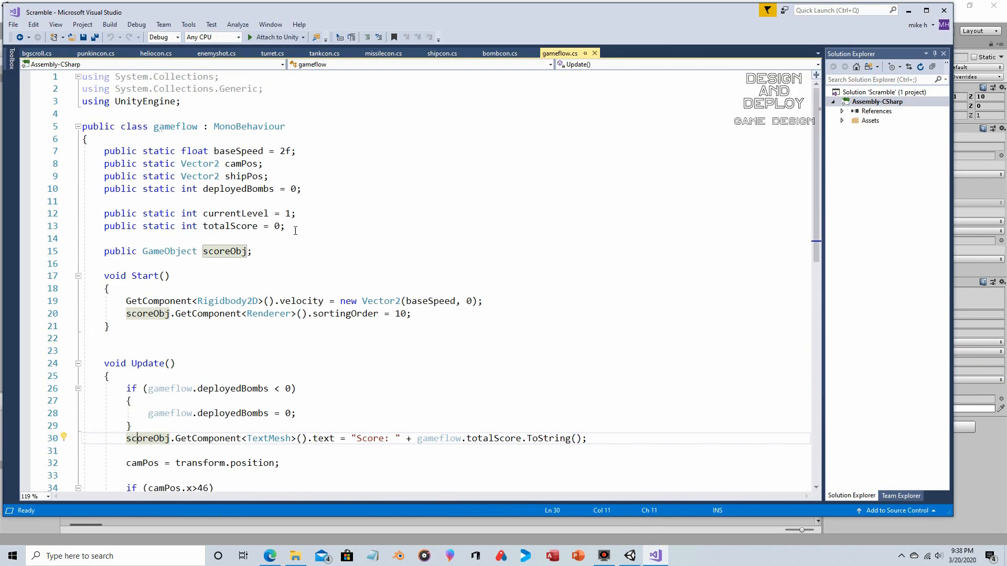
left_click_drag(286, 226, 99, 227)
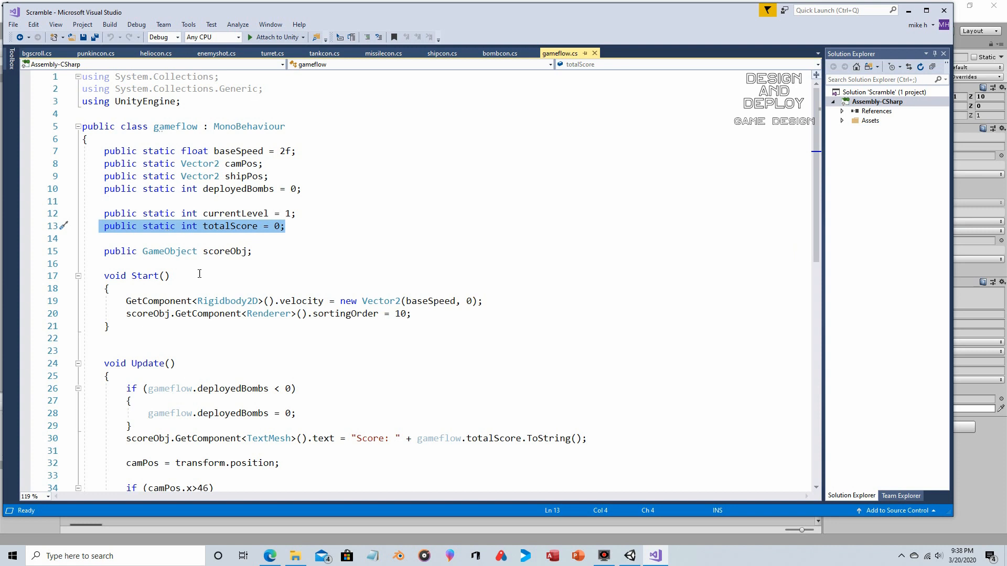
left_click_drag(254, 252, 94, 251)
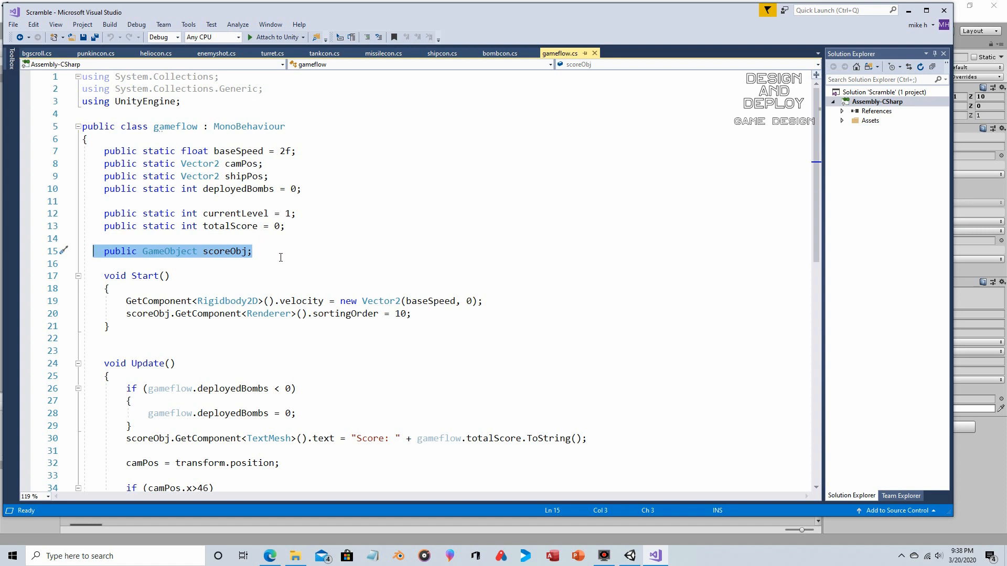
scroll(280, 257, "down", 1)
left_click_drag(428, 276, 126, 276)
scroll(271, 301, "down", 4)
left_click_drag(588, 251, 121, 252)
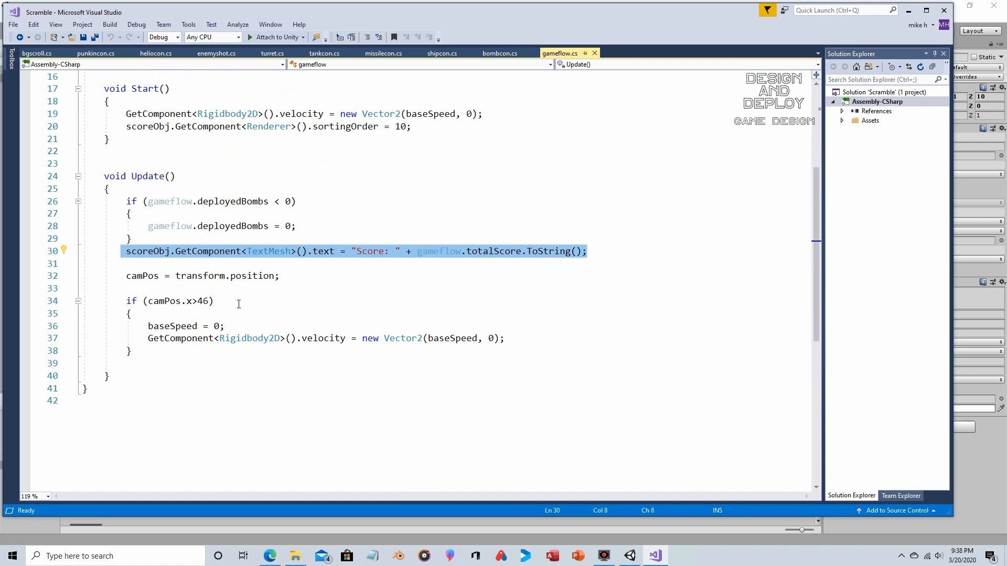
scroll(257, 305, "up", 5)
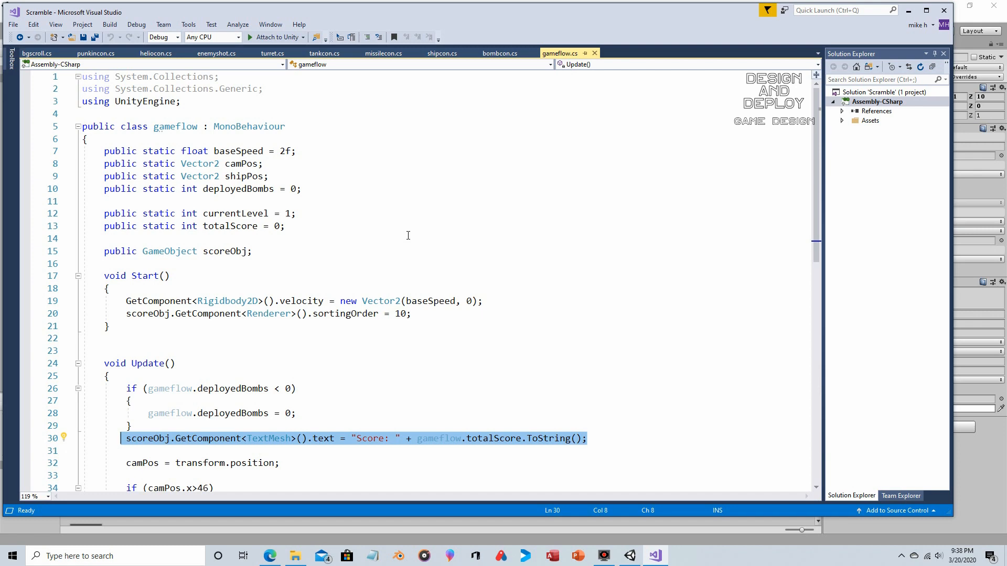
- Switch to Unity and compare the Order in Layer settings of the dark background mountains and the bright green ground
left_click(963, 21)
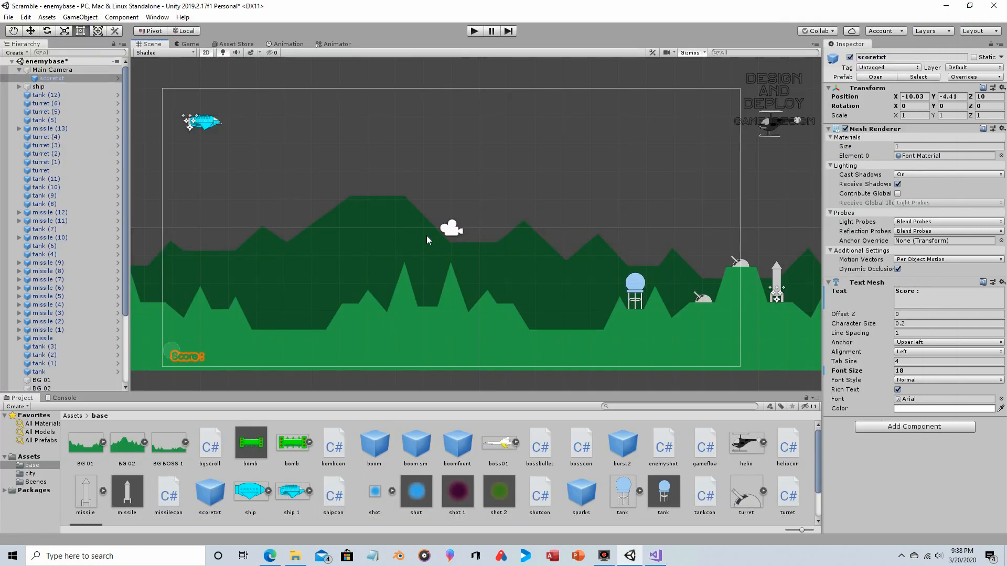
left_click(365, 212)
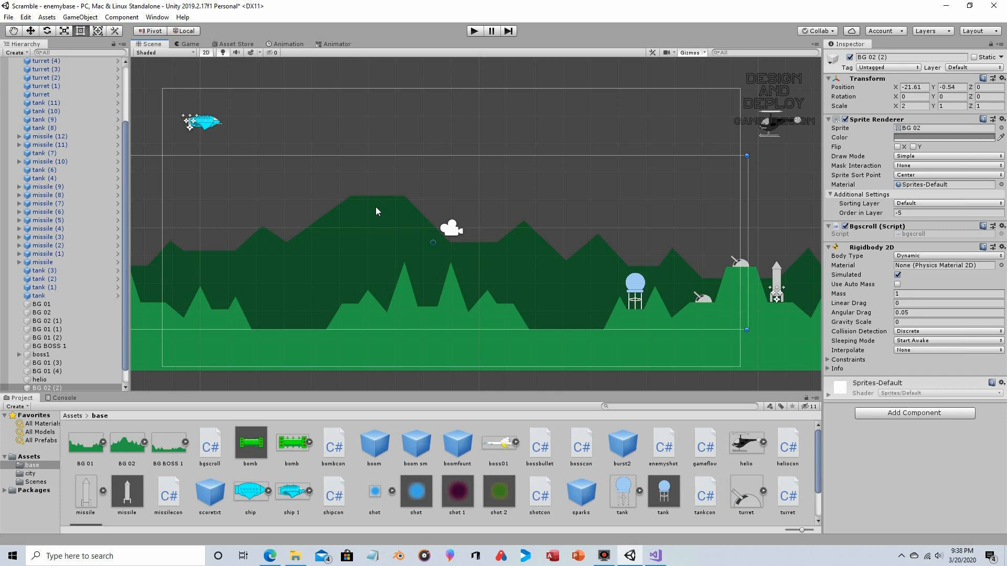
left_click(358, 365)
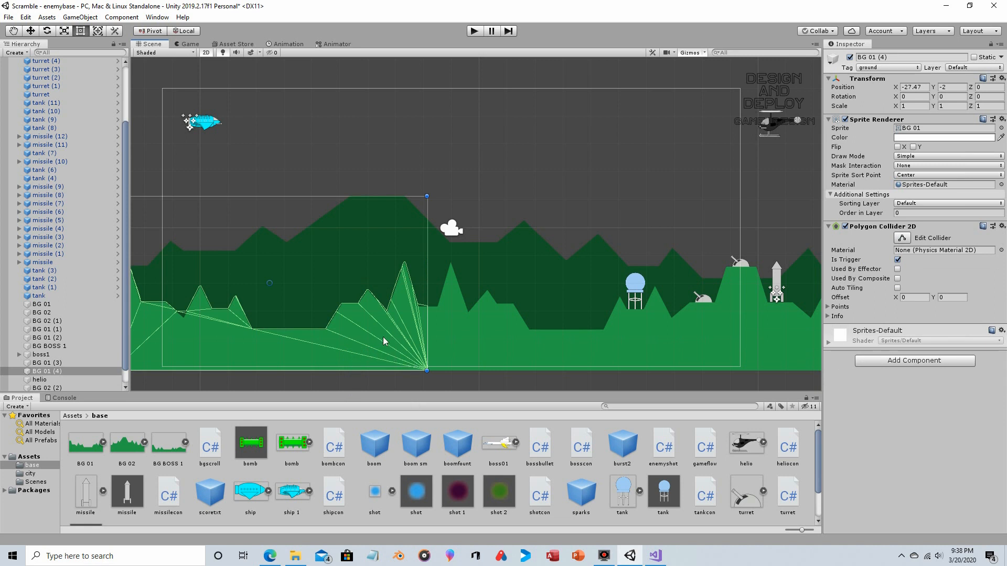
left_click(526, 244)
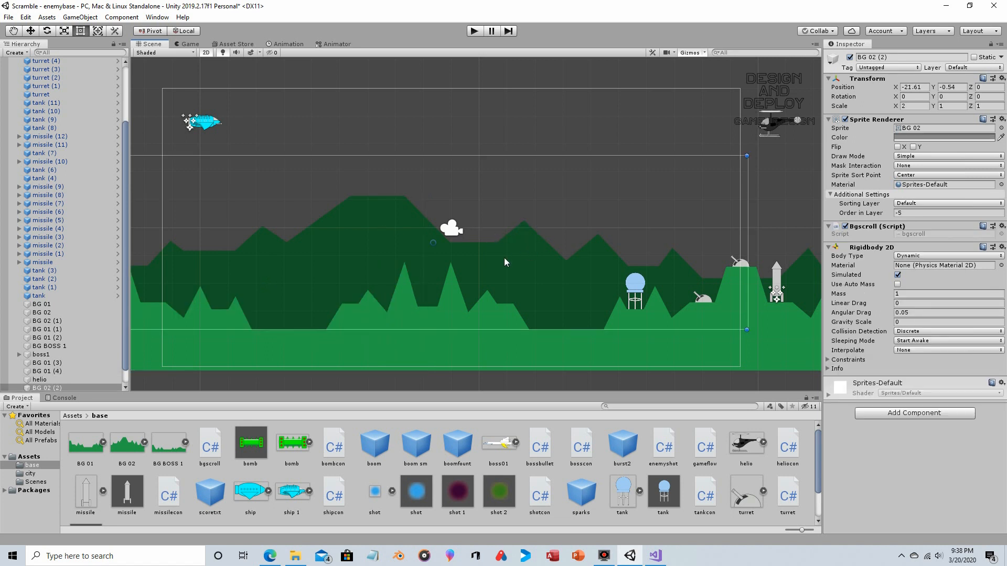
left_click(336, 358)
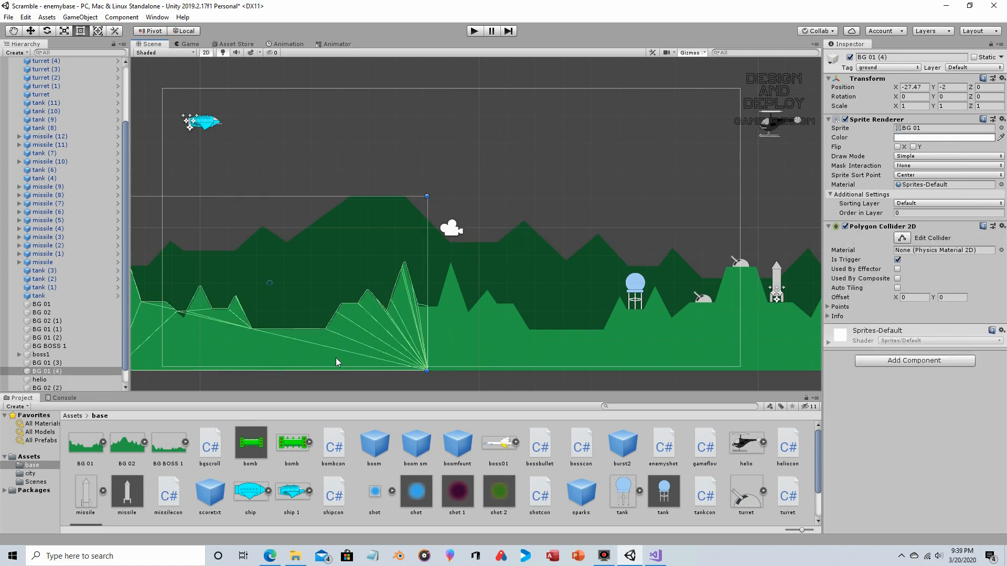
- Select the dark background mountains and playtest the level, flying the ship to check how they scroll behind the ground, and stop the game
left_click(521, 235)
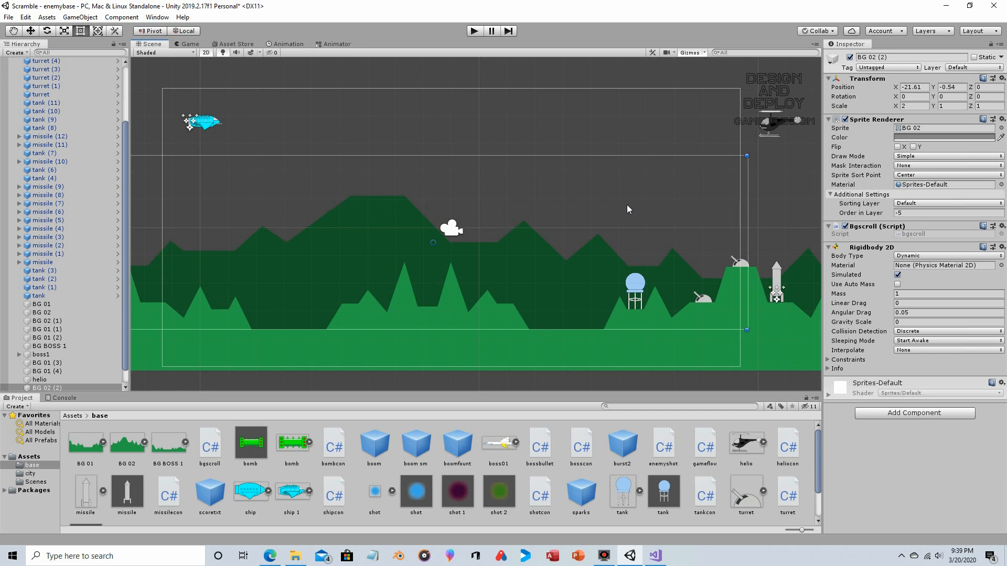
left_click(475, 31)
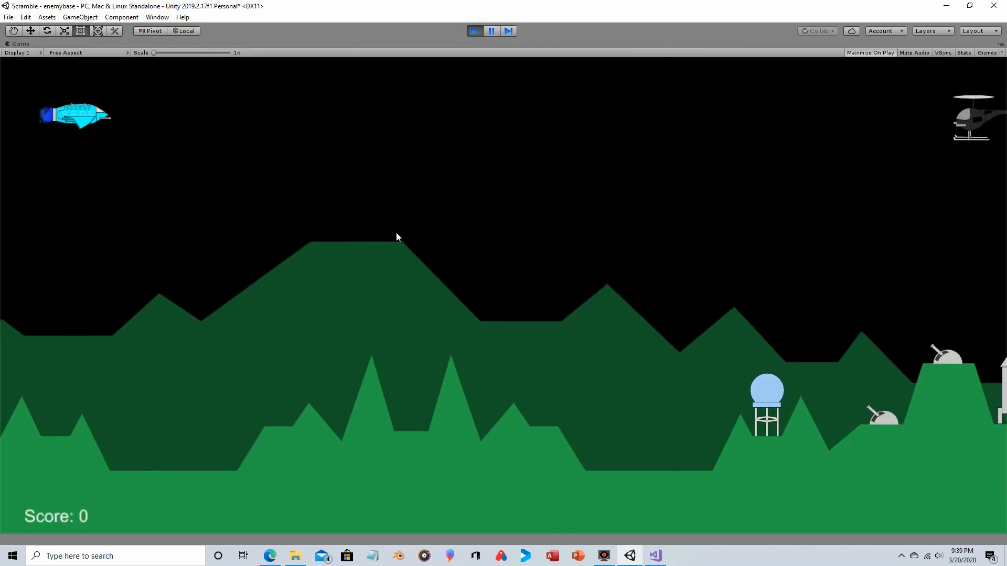
key("Down")
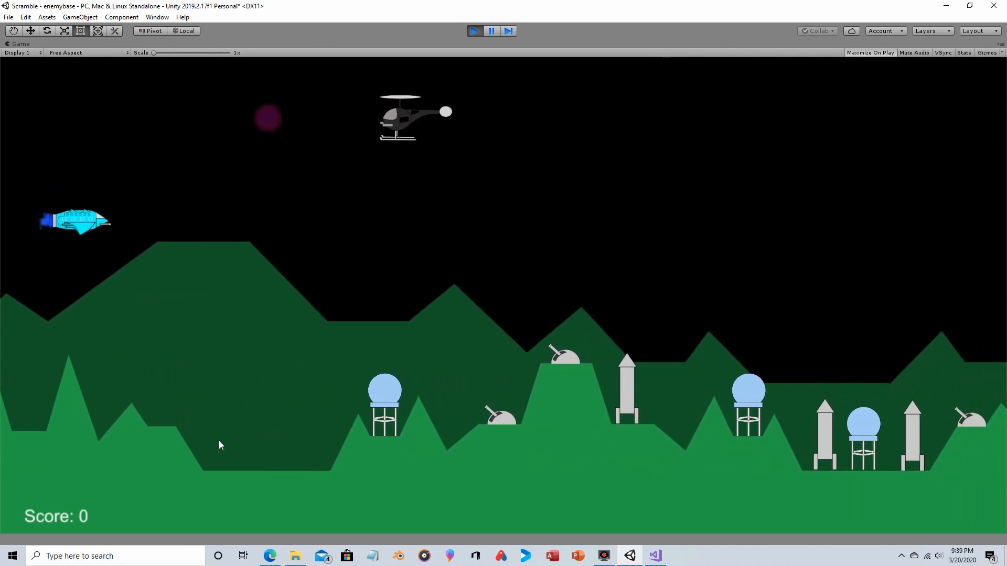
key("Up")
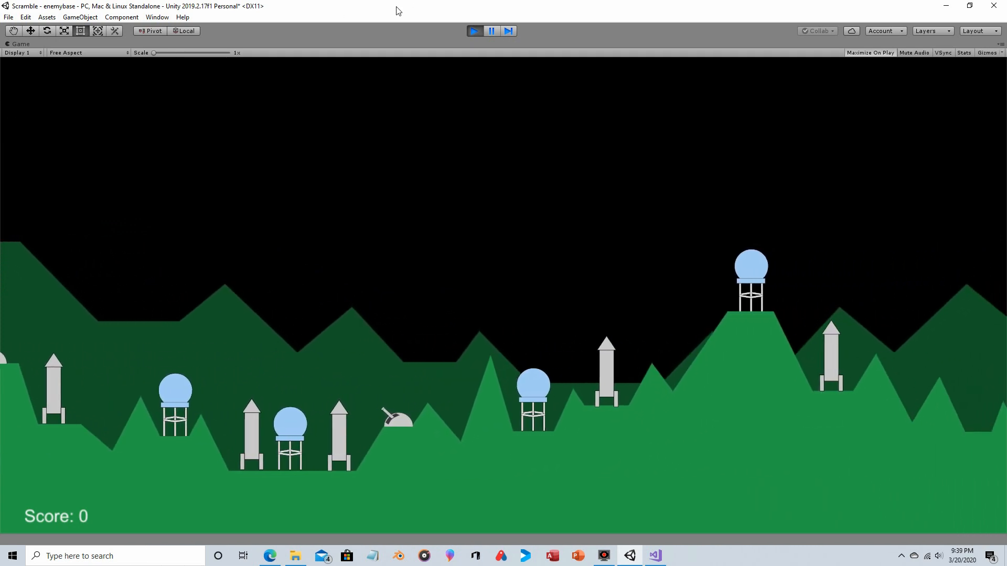
left_click(473, 31)
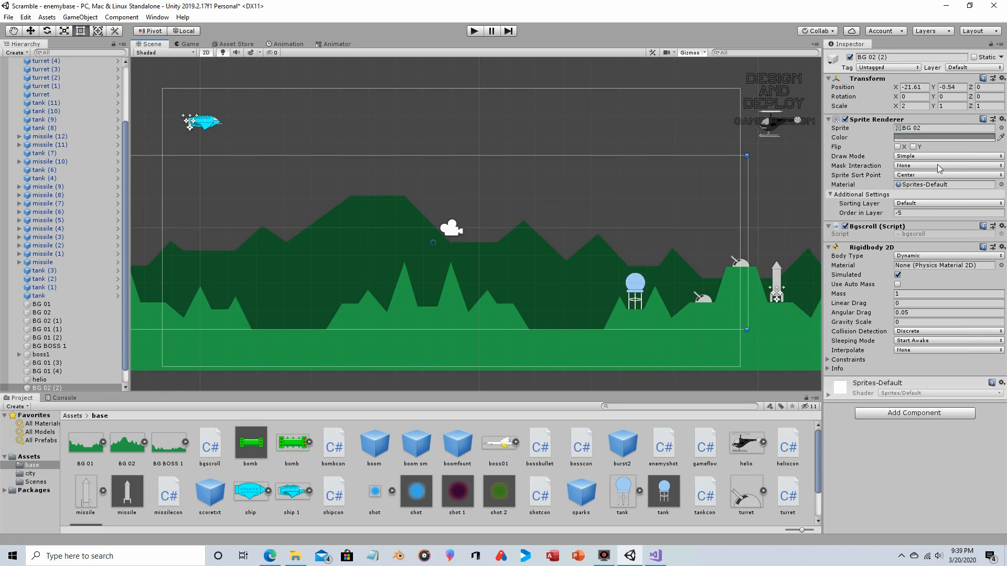
- Review the dark mountain sprite's tint color and its Rigidbody 2D Gravity Scale without changing them
left_click(923, 137)
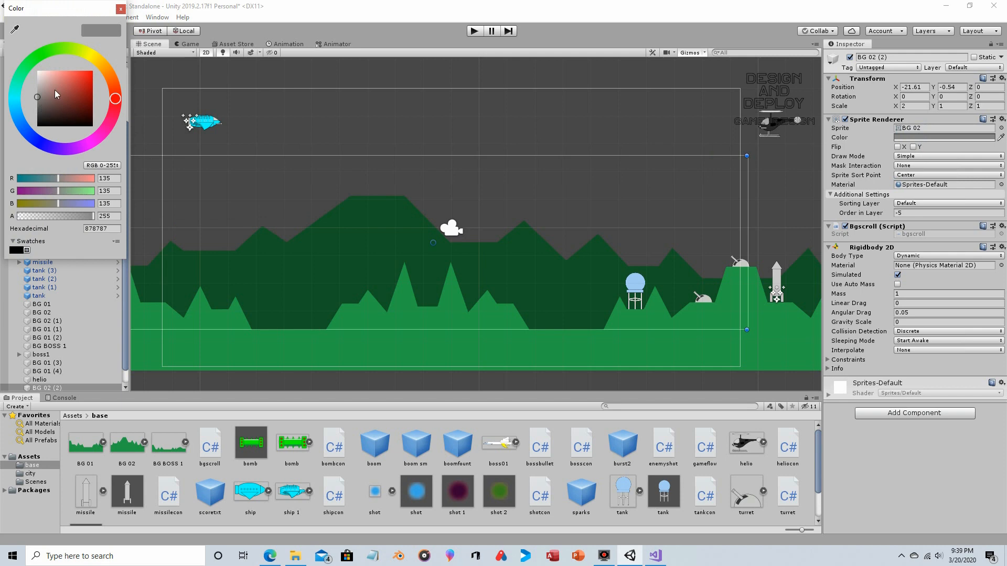
left_click(120, 9)
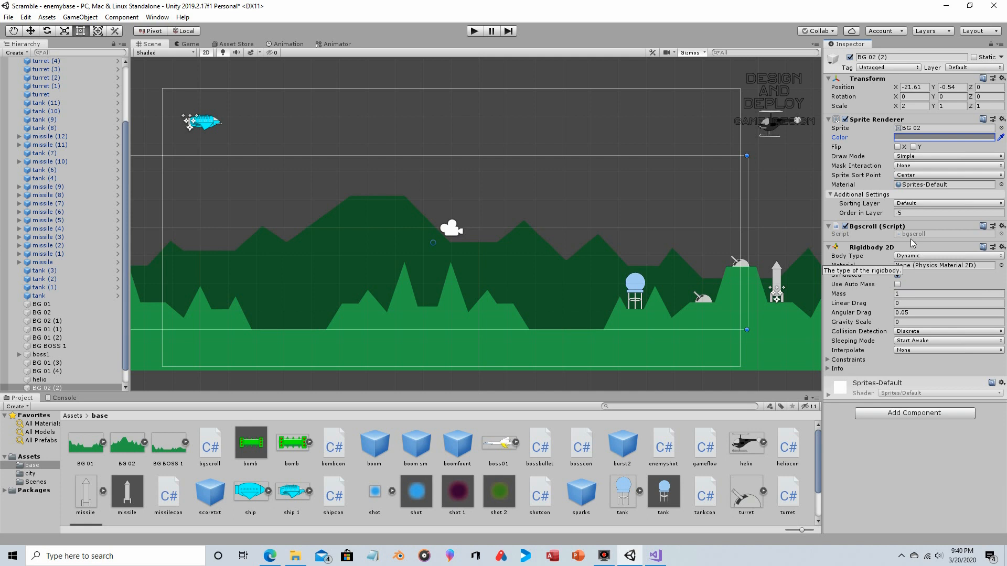
left_click(909, 322)
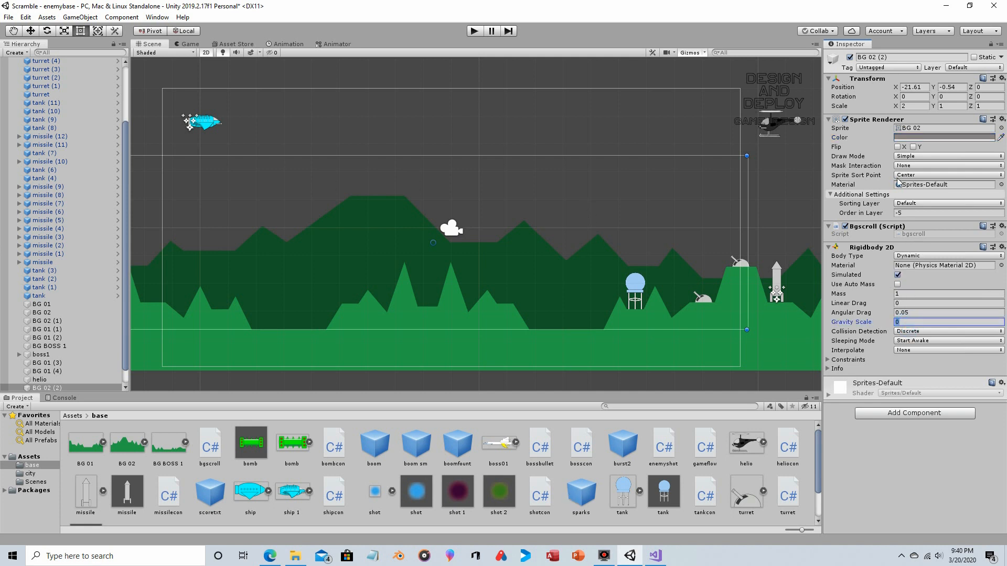
- Open the mountains' bgscroll script in Visual Studio and examine the Rigidbody2D velocity line in Start, including its Vector2 x value
double_click(933, 235)
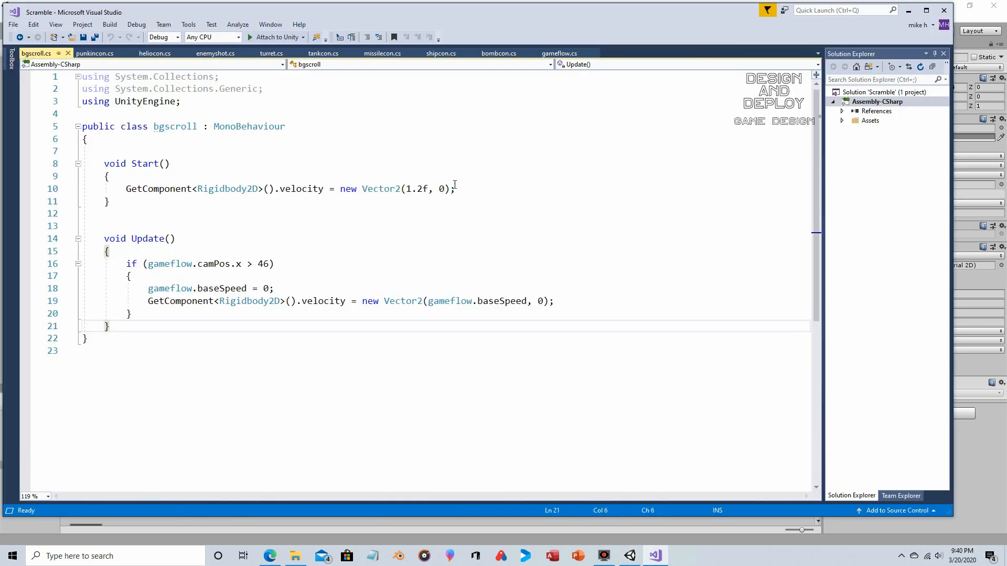
left_click_drag(467, 191, 123, 194)
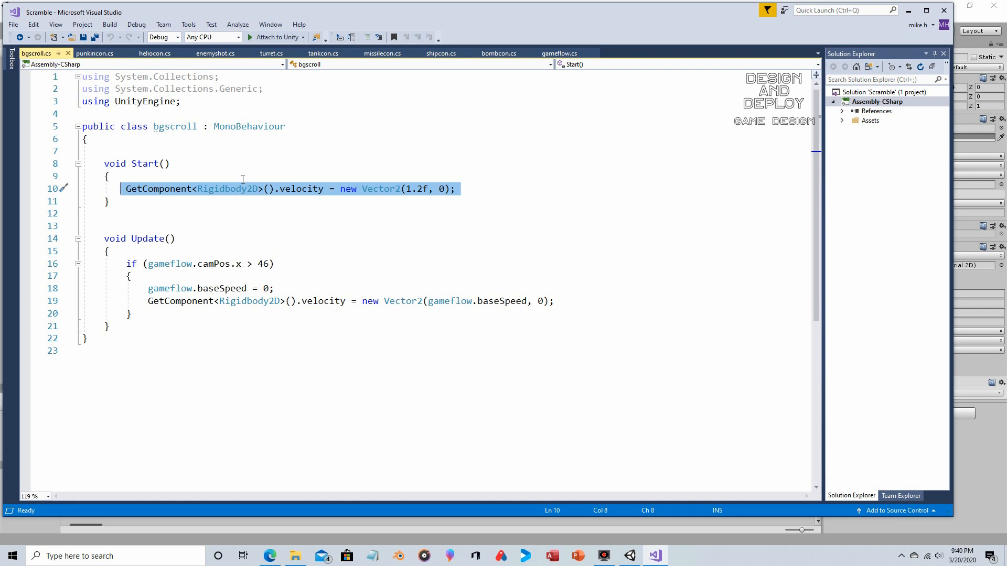
left_click(421, 186)
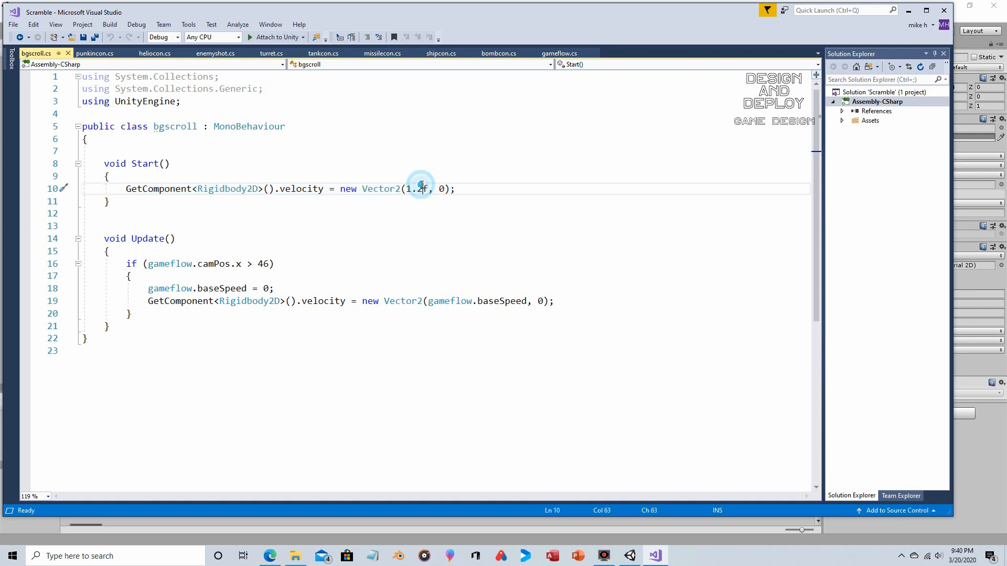
- Compare baseSpeed in gameflow.cs and its use in bombcon.cs with the scroll velocity in bgscroll.cs
left_click(559, 53)
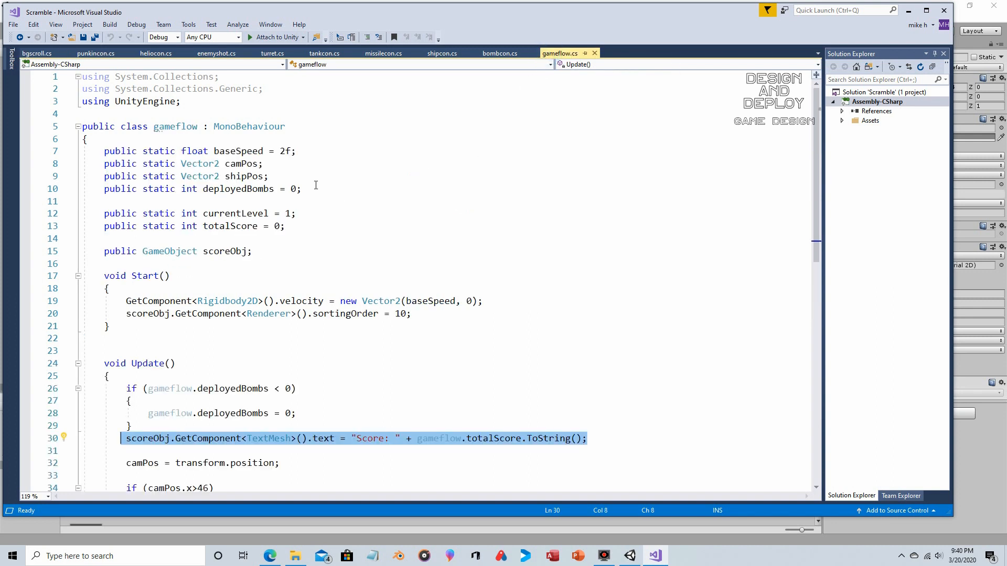
left_click(282, 151)
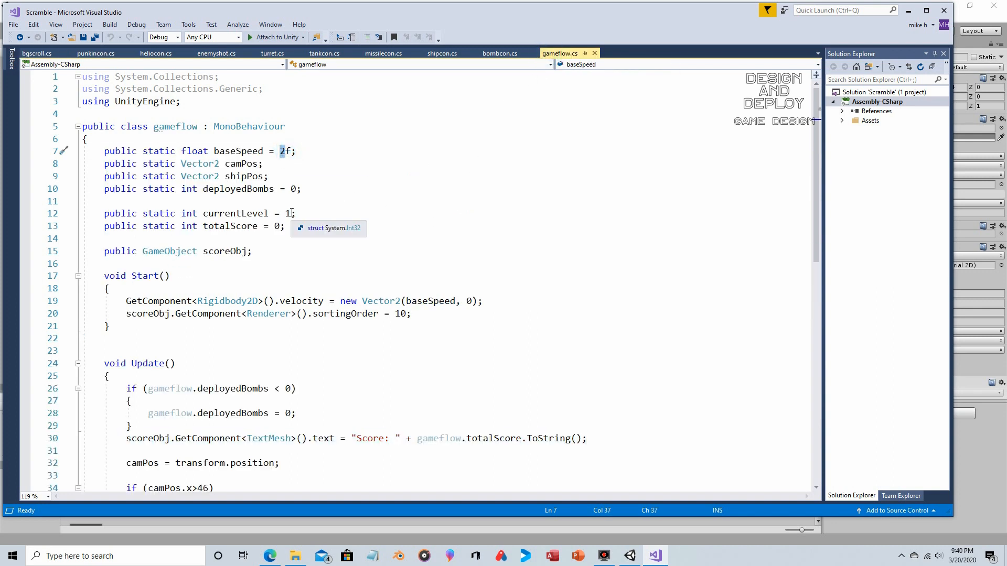
left_click(498, 54)
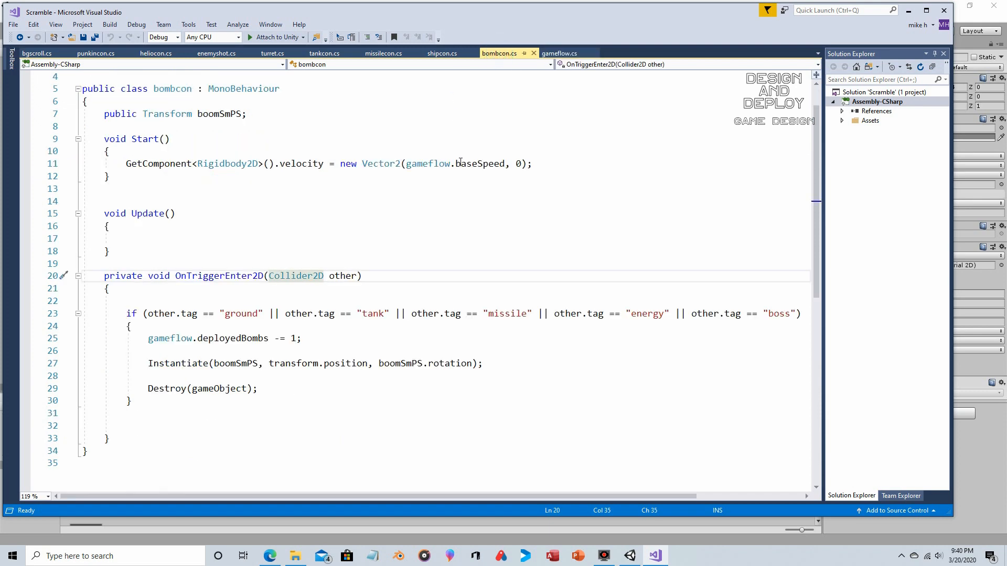
scroll(399, 136, "up", 1)
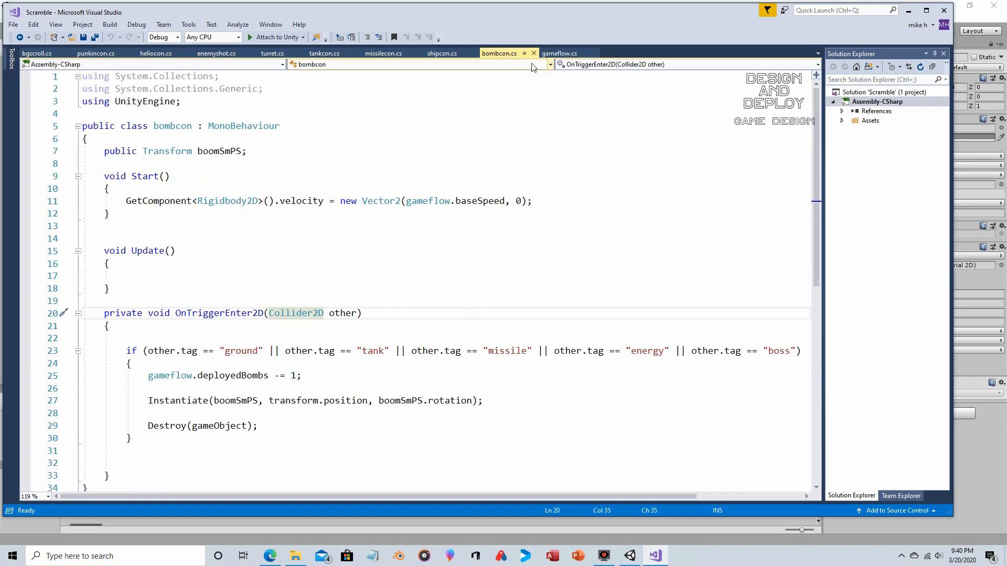
left_click(553, 53)
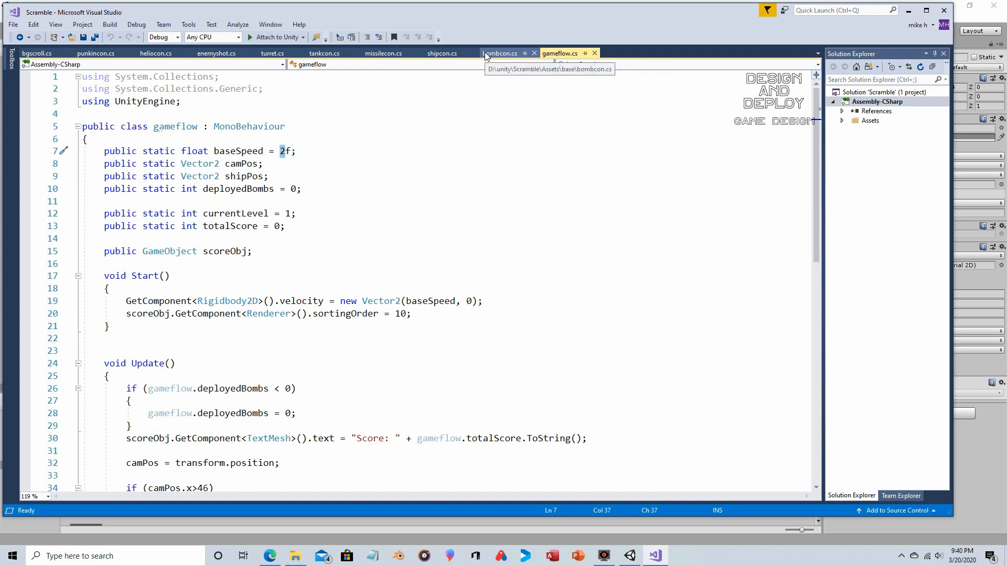
left_click(41, 54)
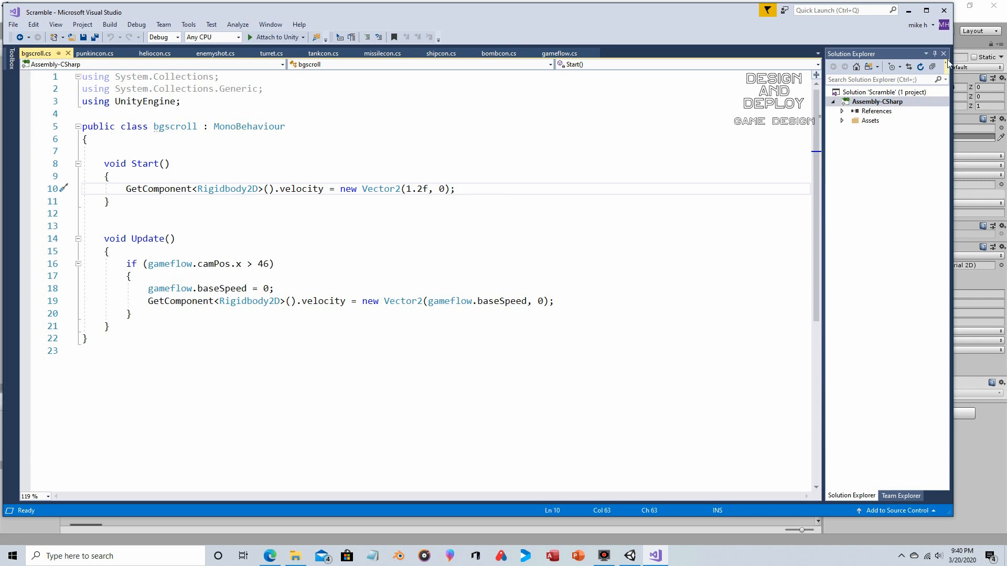
- Switch to Unity and playtest the level, flying the ship over the terrain to observe the slower background scrolling, and stop the game
left_click(973, 22)
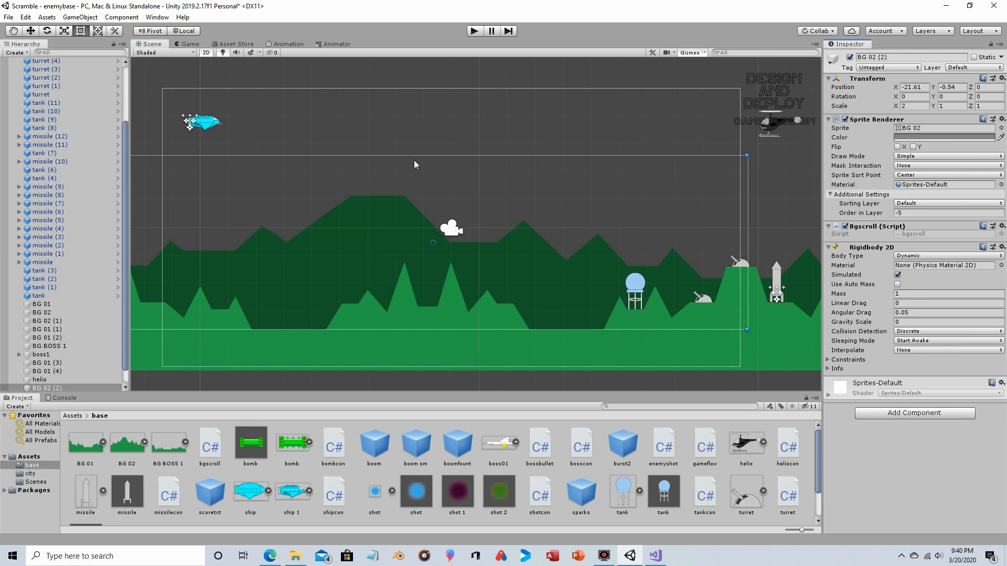
left_click(478, 33)
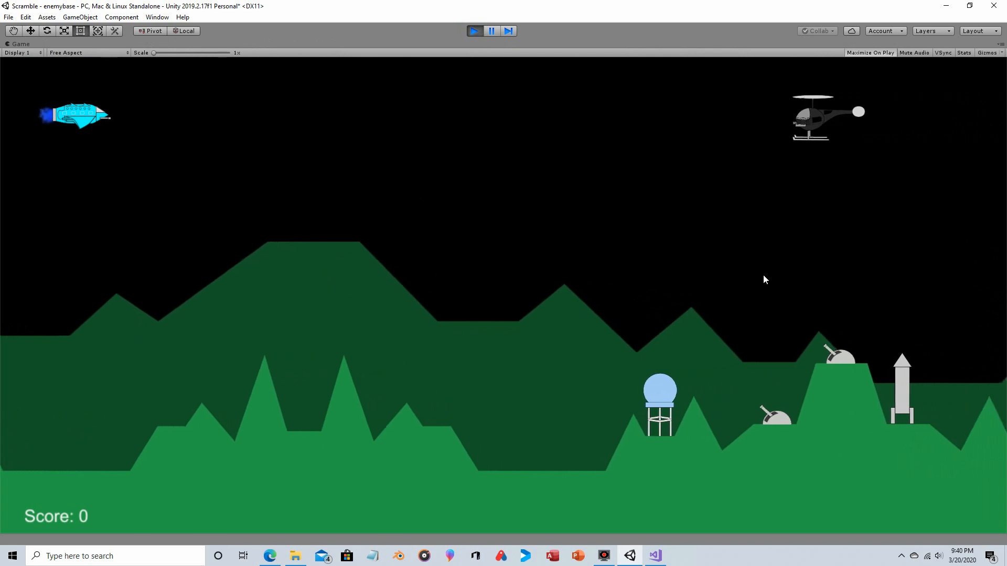
key("Down")
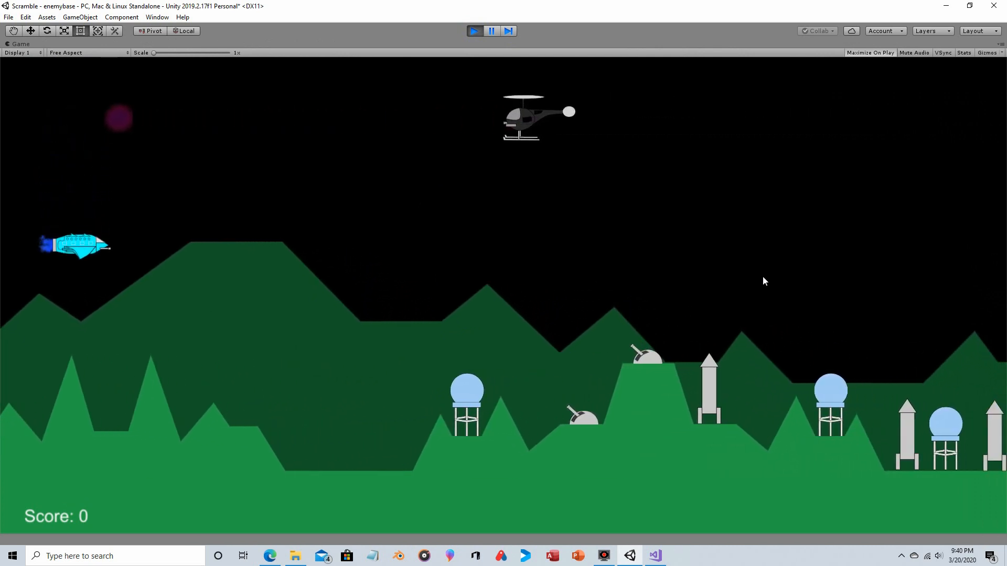
key("Up")
key("Down")
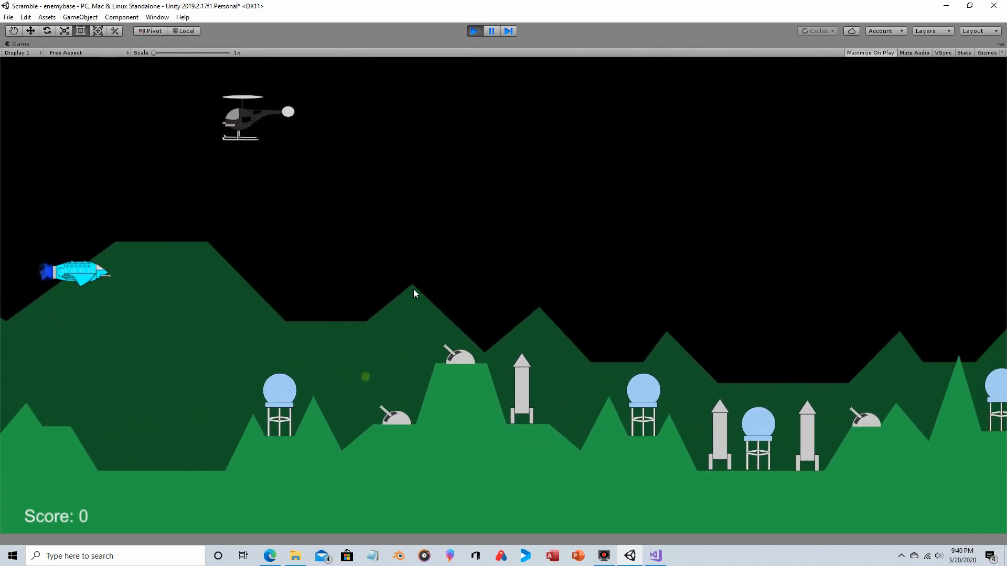
key("Up")
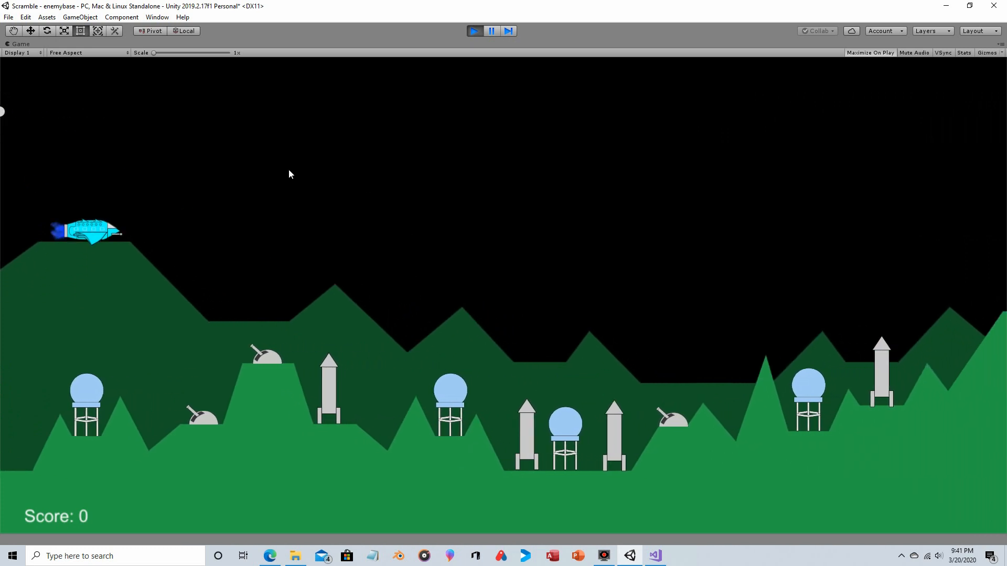
key("Right")
key("Up")
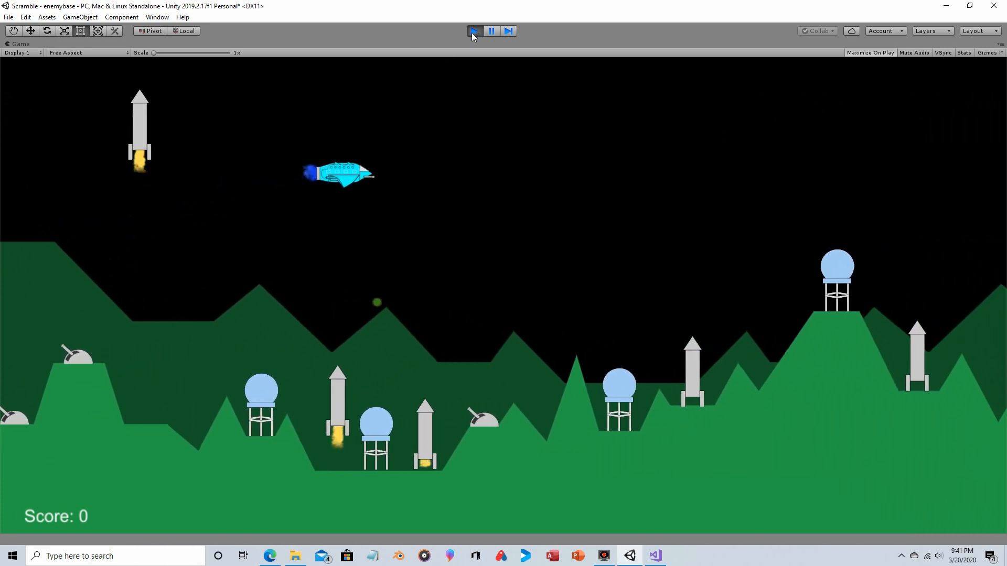
key("Up")
key("Right")
left_click(472, 32)
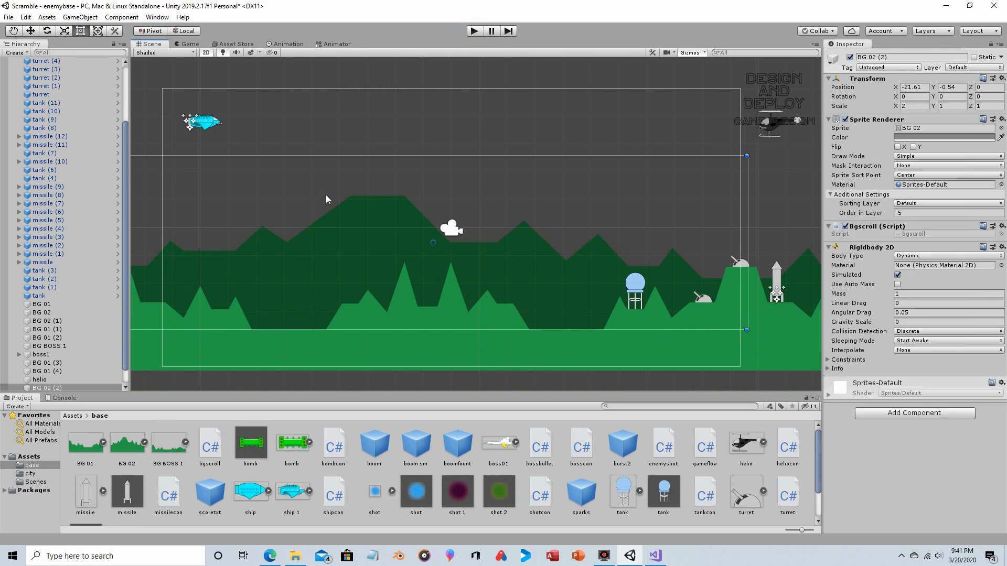
- Switch to Visual Studio and examine bgscroll.cs's Update block that stops the background when camPos.x exceeds 46
left_click(654, 556)
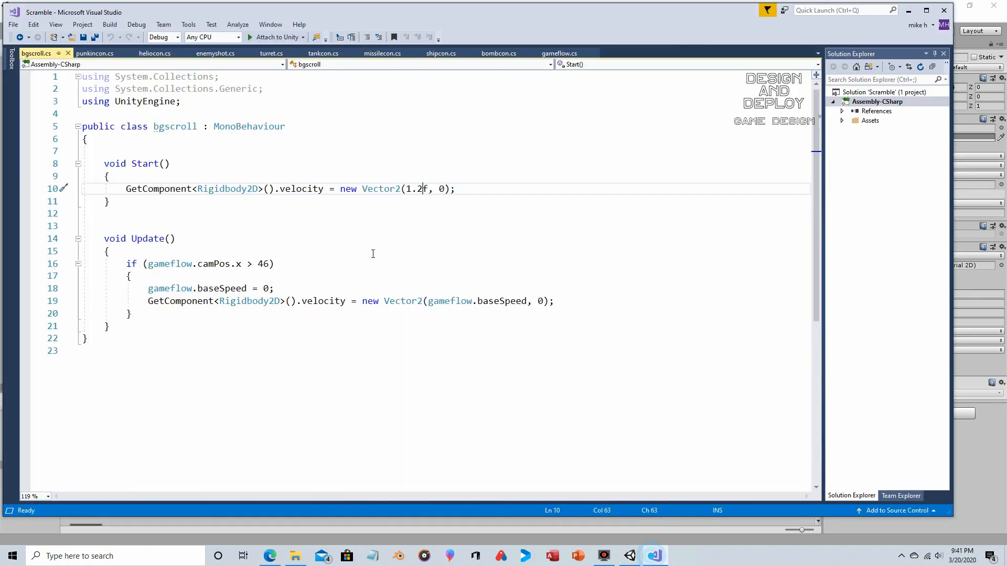
left_click_drag(127, 263, 132, 314)
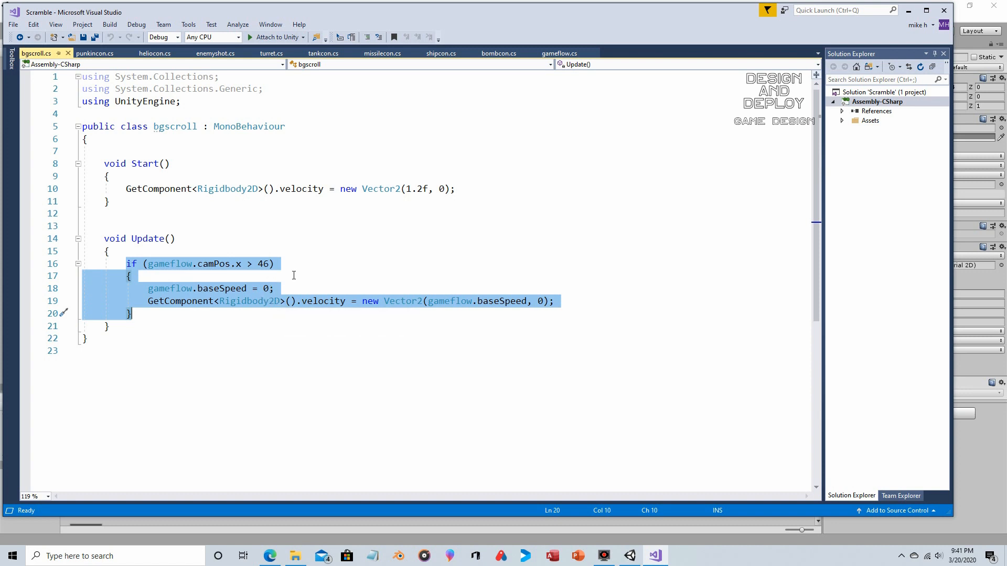
left_click(288, 265)
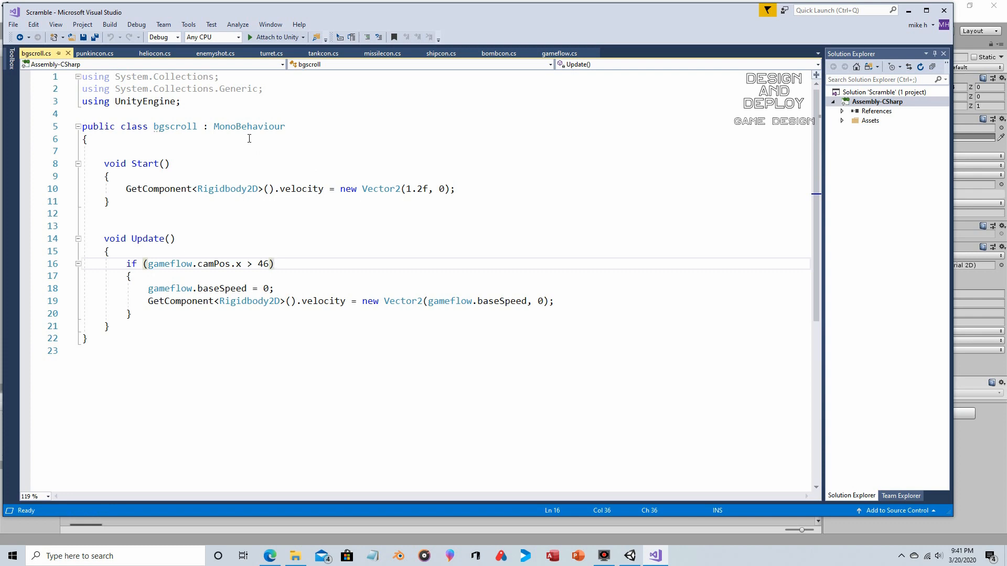
- Switch to Unity, select the helicopter, open its heliocon script in Visual Studio and examine the velocity line in Start
left_click(962, 17)
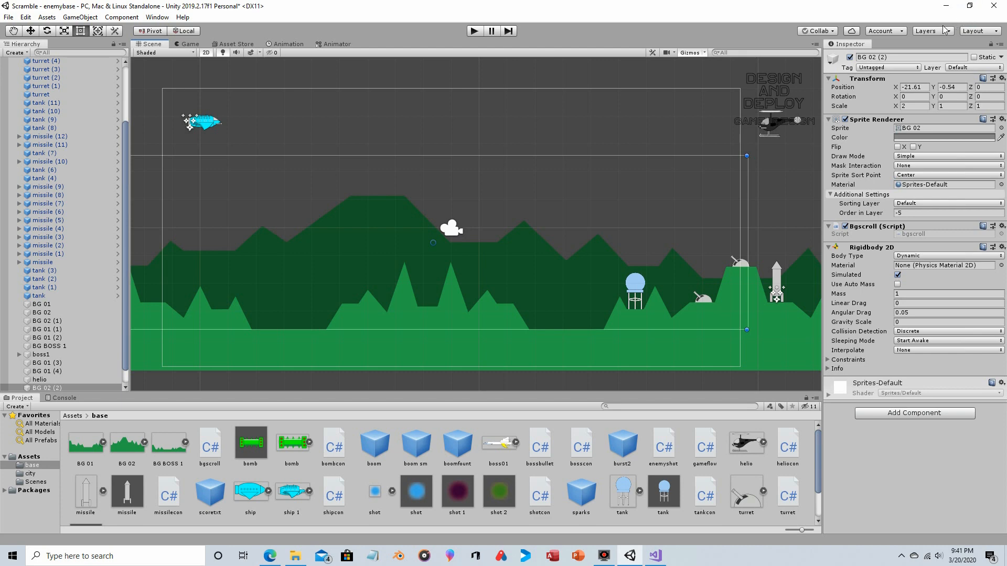
left_click(781, 126)
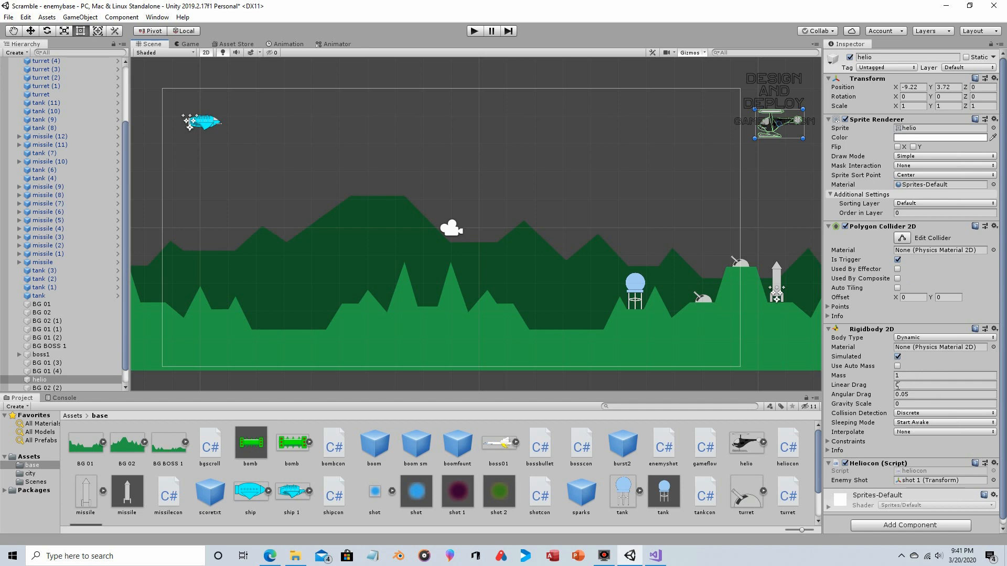
double_click(919, 474)
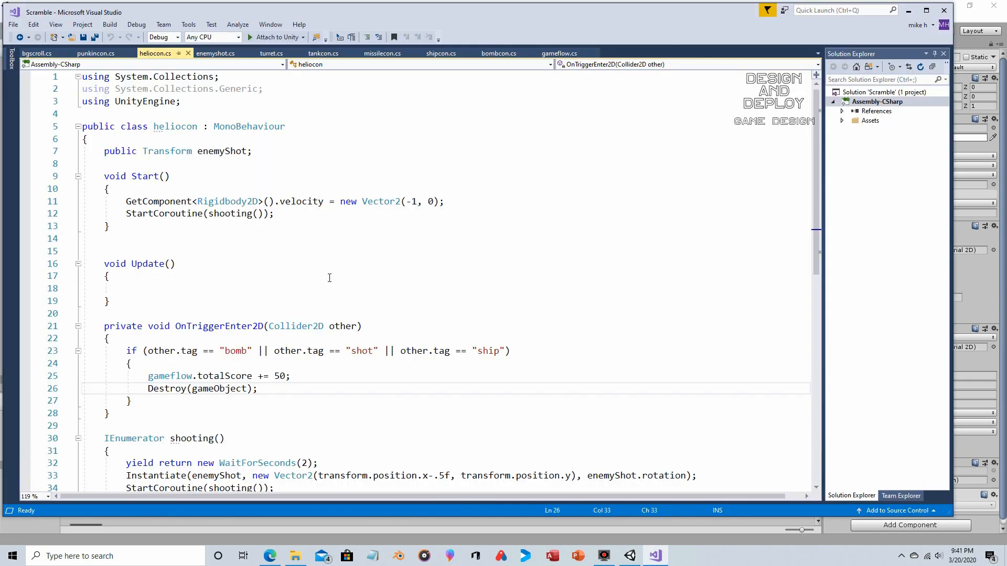
scroll(330, 262, "down", 3)
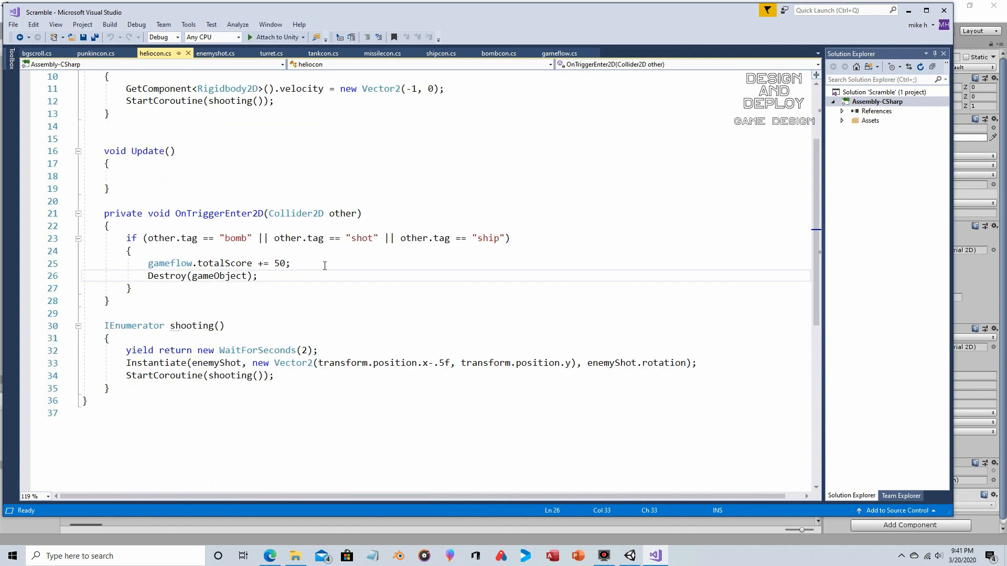
scroll(338, 261, "up", 3)
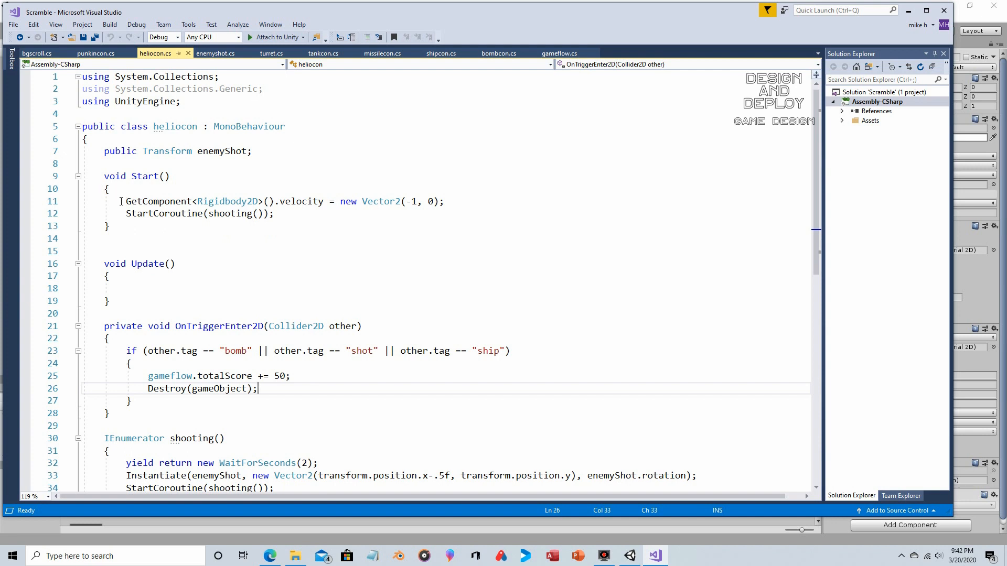
left_click_drag(120, 202, 446, 202)
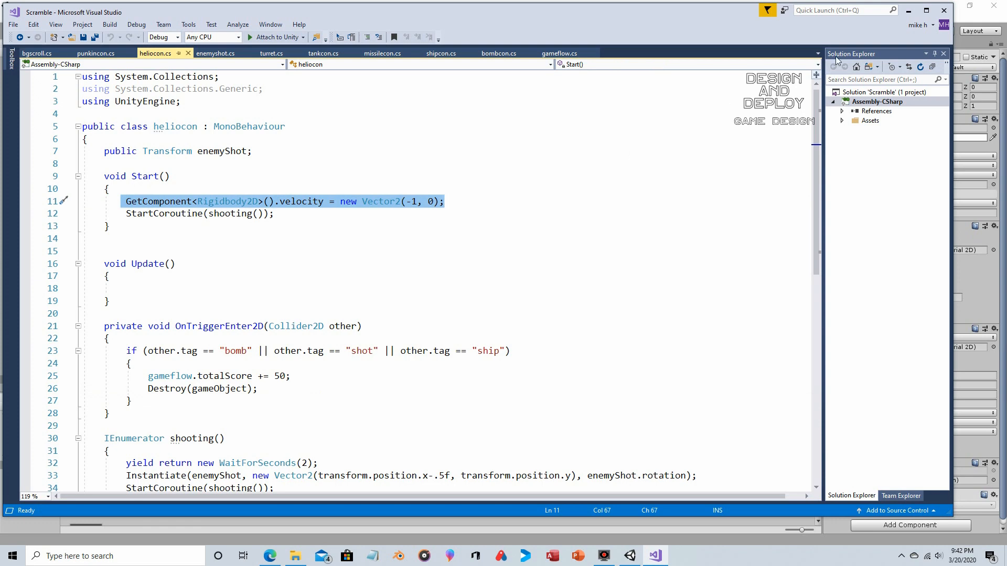
- Switch to Unity, playtest the level to watch the helicopter fly toward the ship and fire, and stop the game
left_click(963, 18)
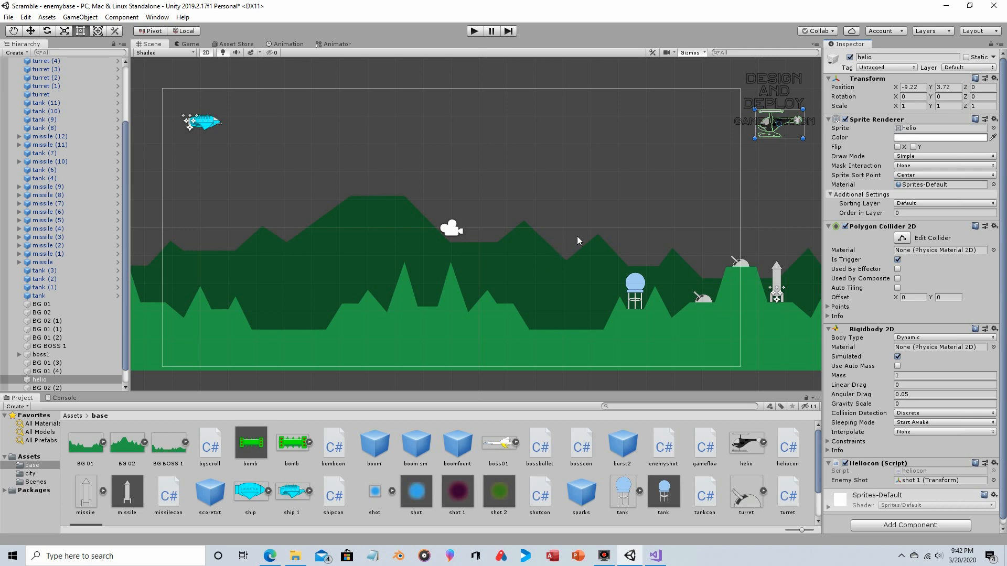
left_click(475, 31)
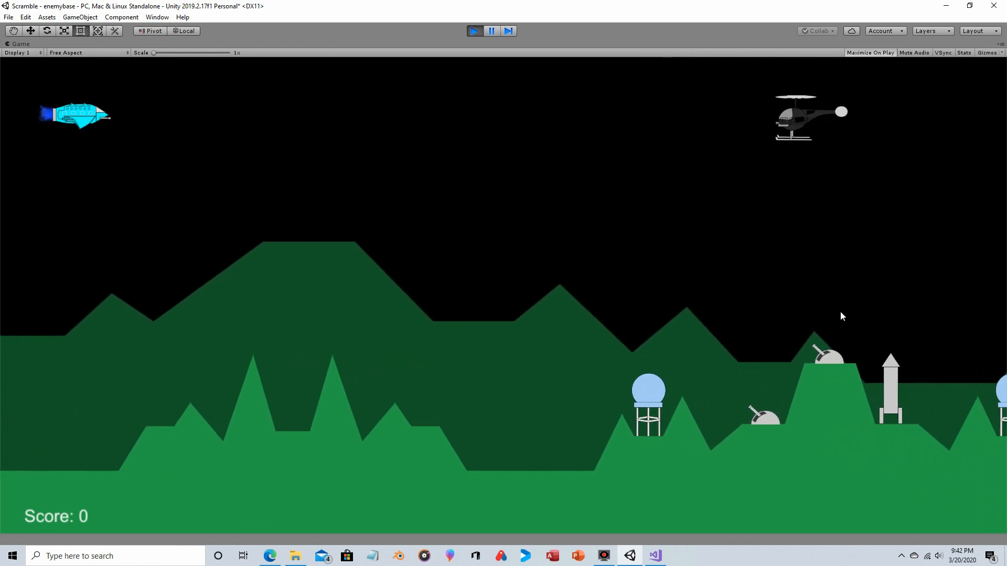
key("Down")
key("Down")
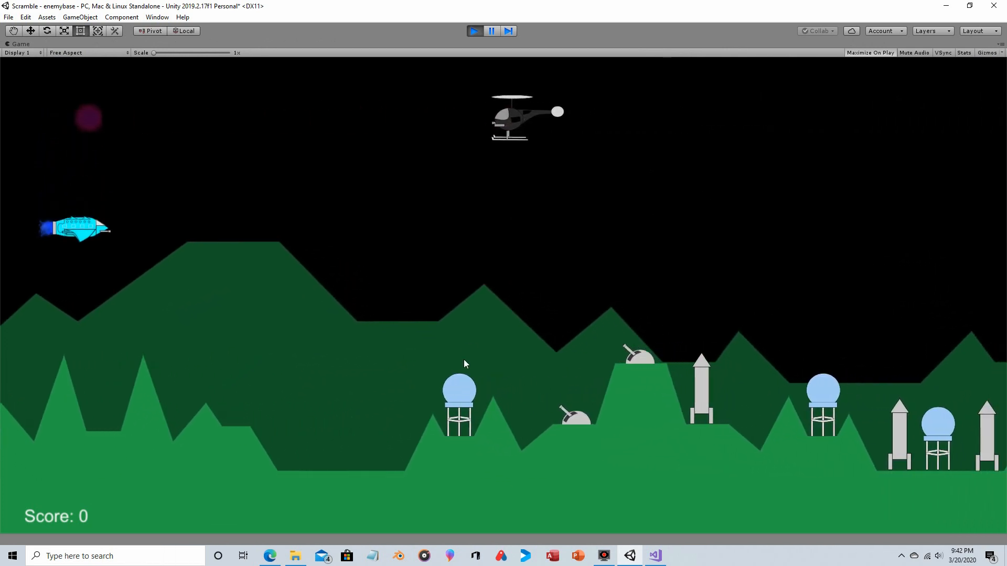
key("Right")
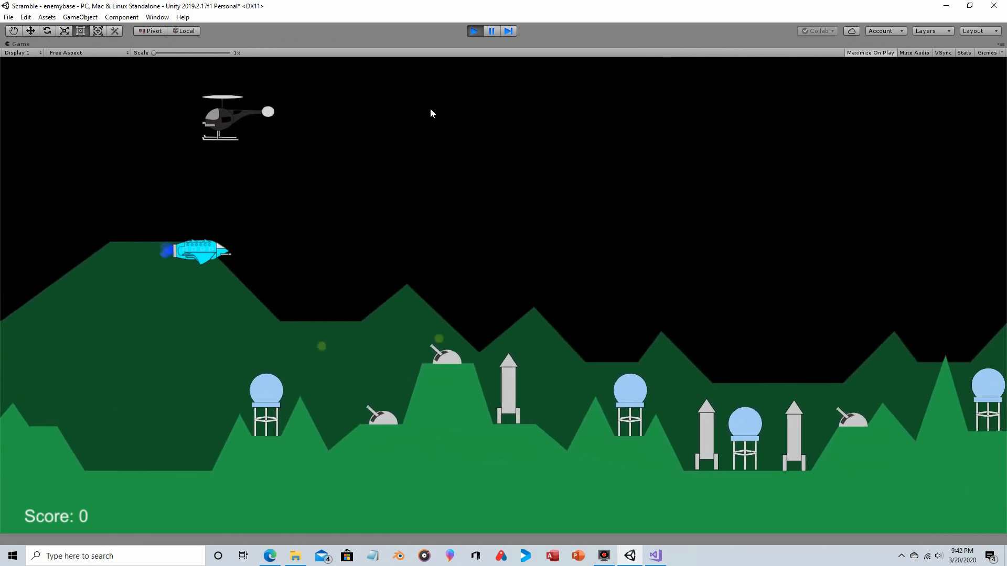
left_click(474, 31)
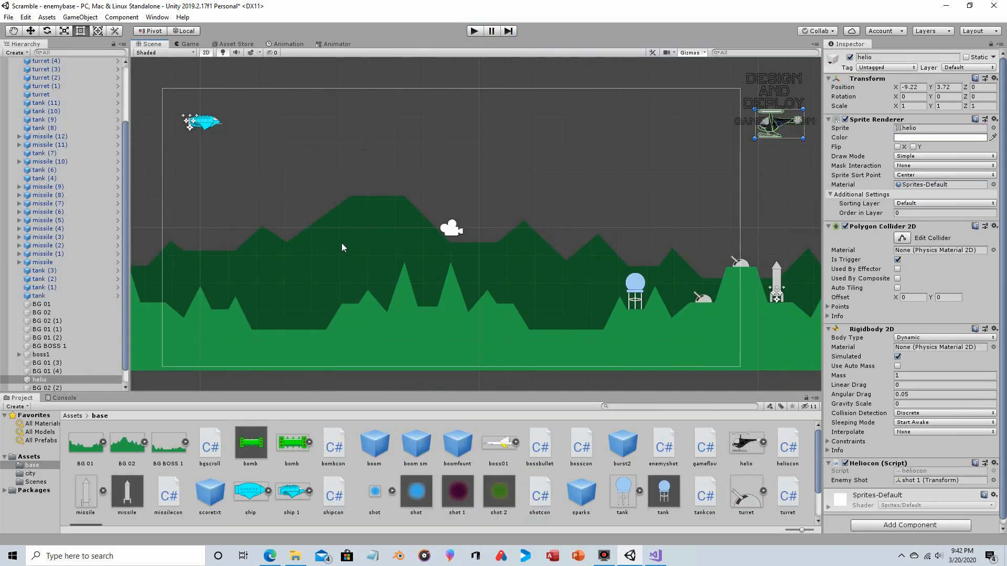
- Inspect the BG 02 (2) background, the helicopter and the ship's child Particle System, and view the effect objects available for creation
left_click(382, 210)
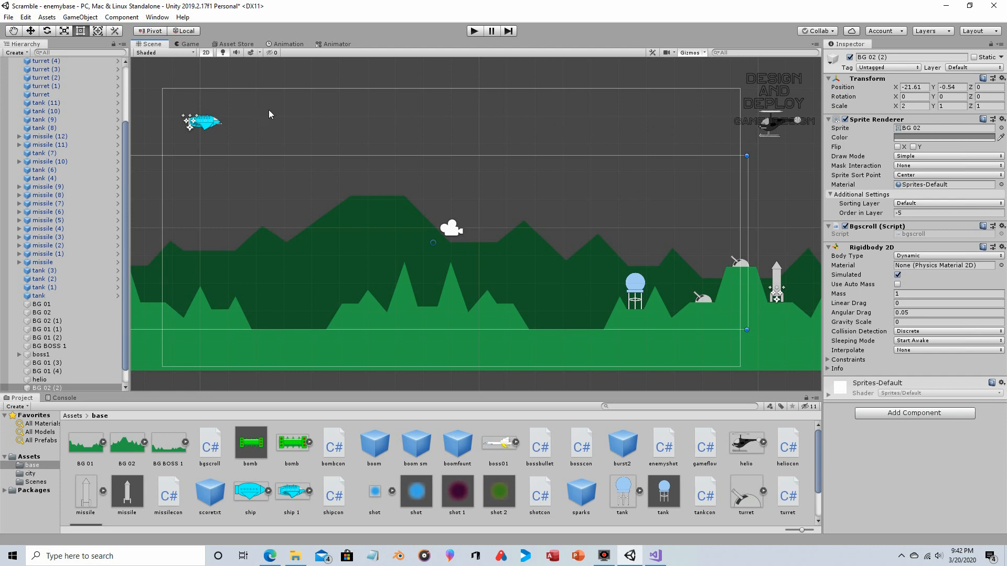
left_click(774, 126)
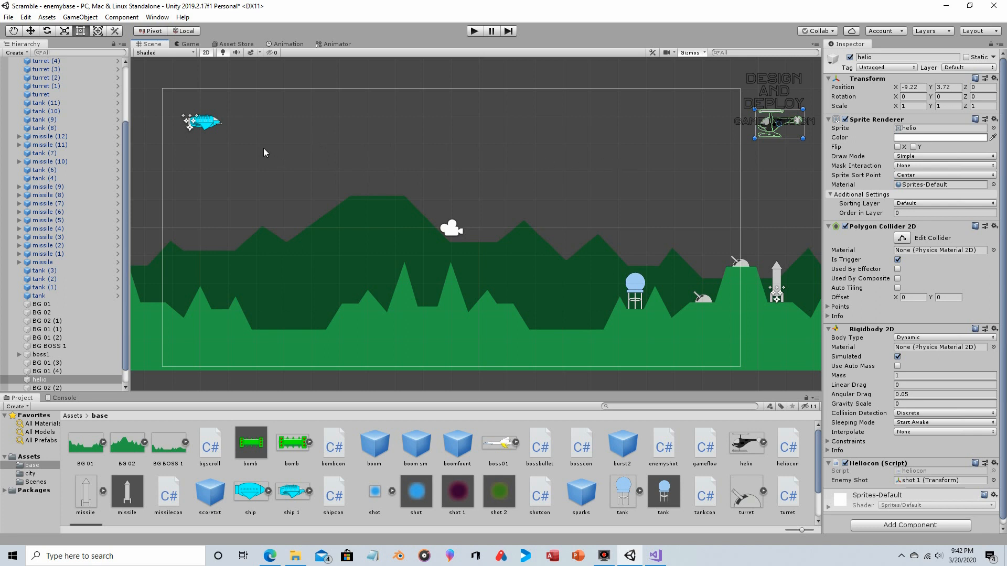
left_click(208, 129)
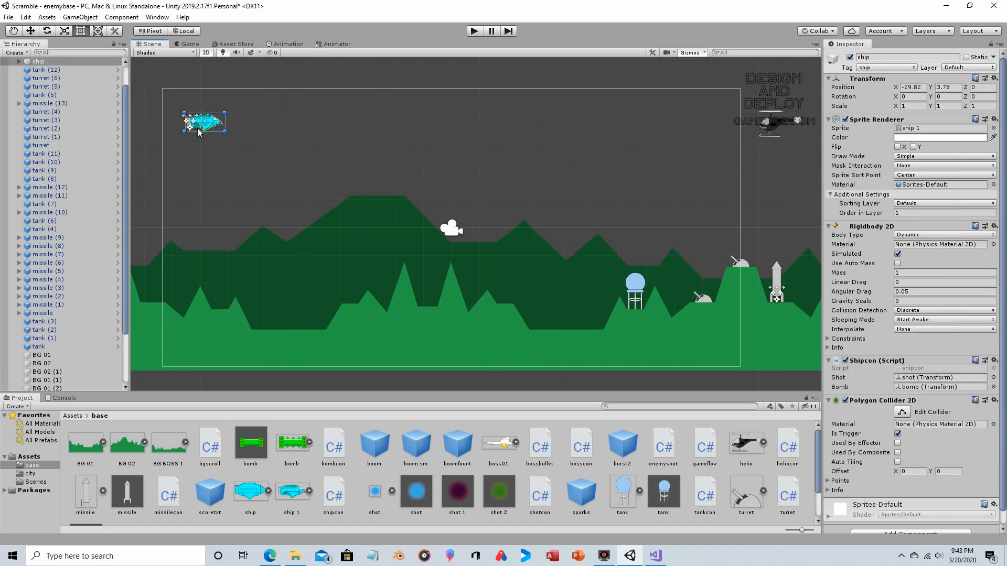
left_click(19, 62)
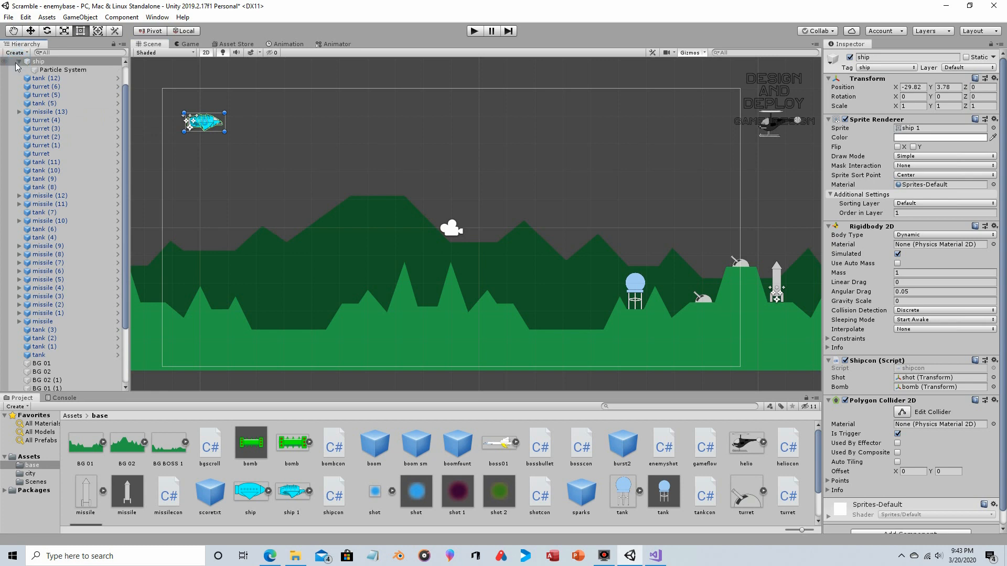
left_click(76, 70)
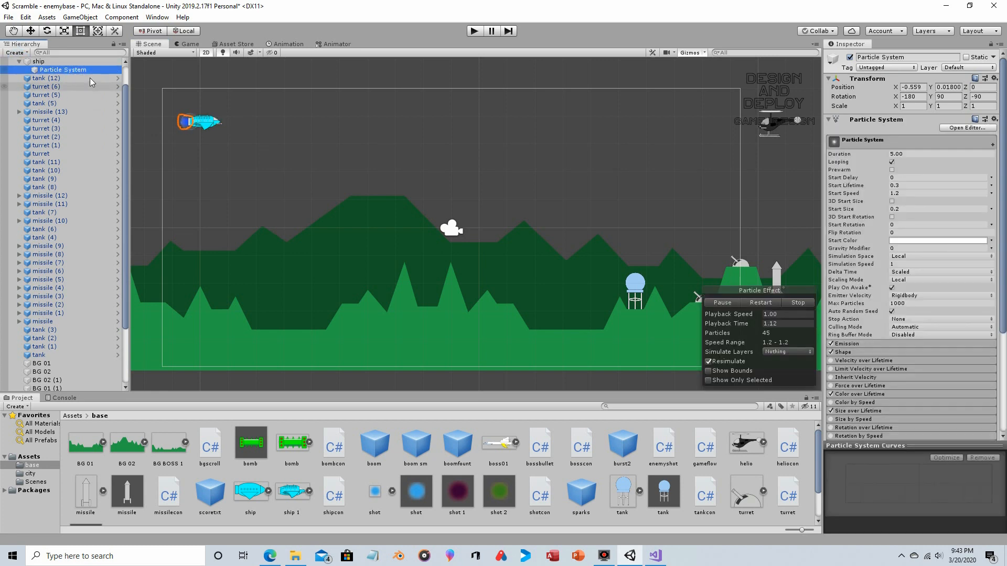
left_click(80, 17)
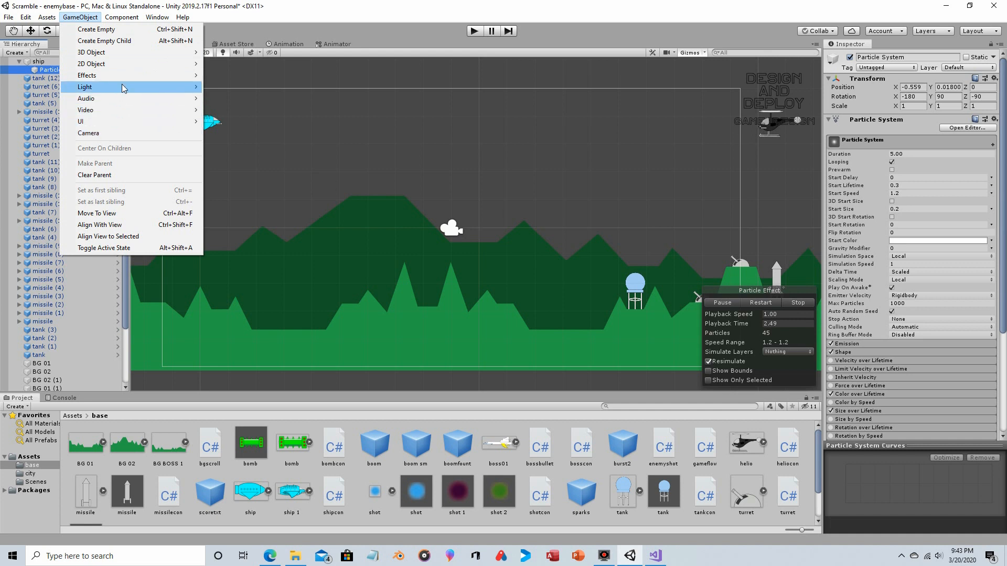
mouse_move(126, 77)
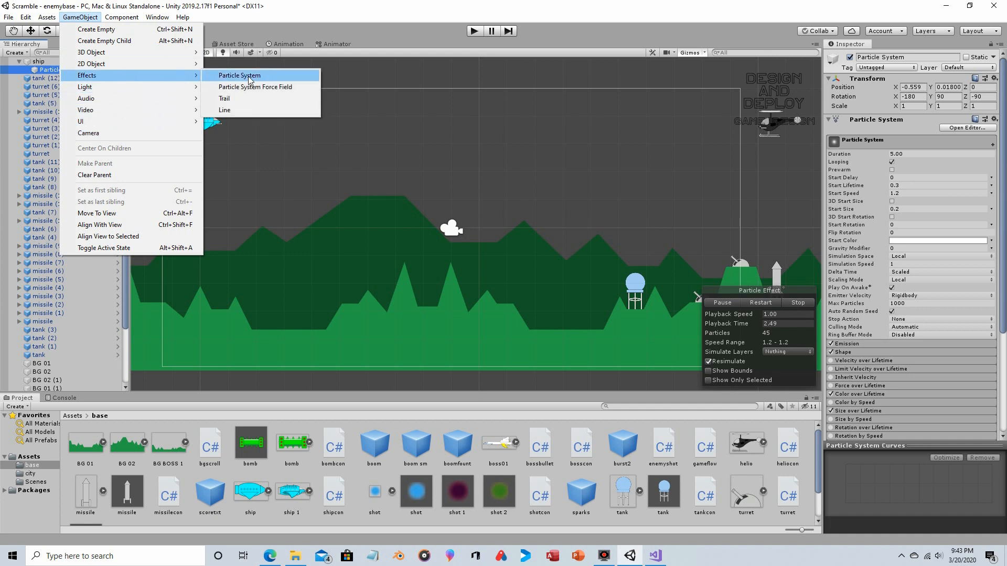
left_click(356, 8)
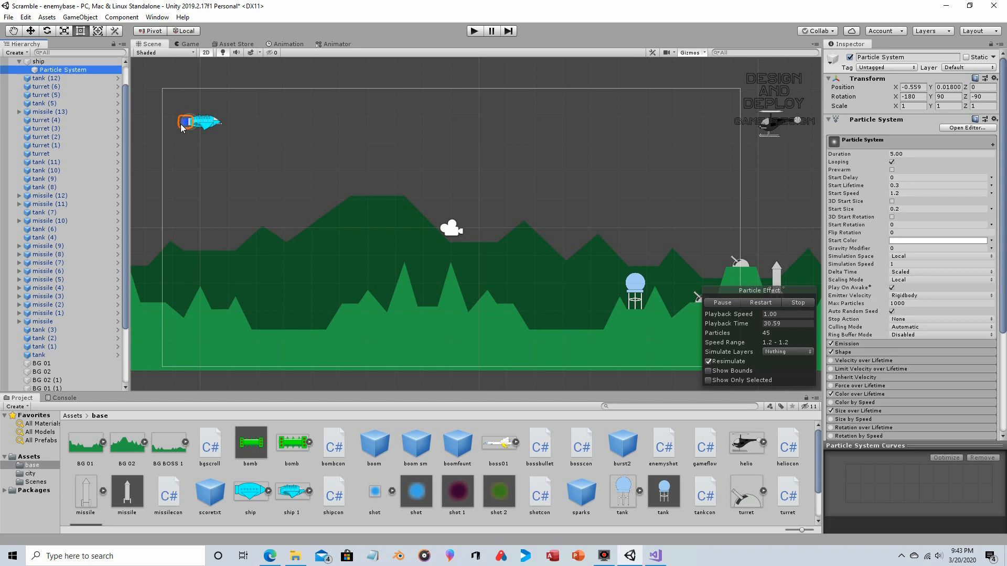
- Examine the Emission and Shape module settings of the ship's Particle System
scroll(918, 221, "down", 4)
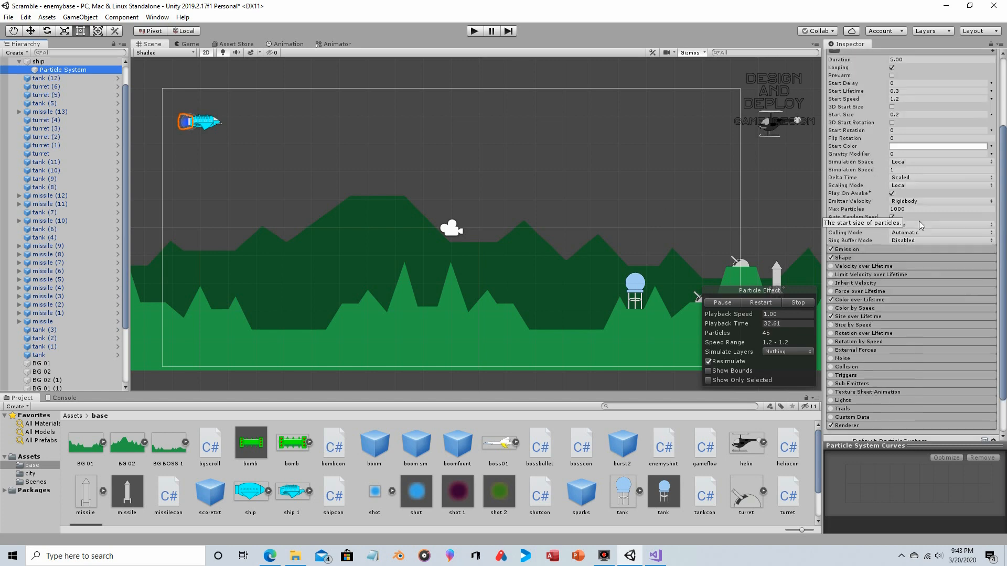
left_click(923, 206)
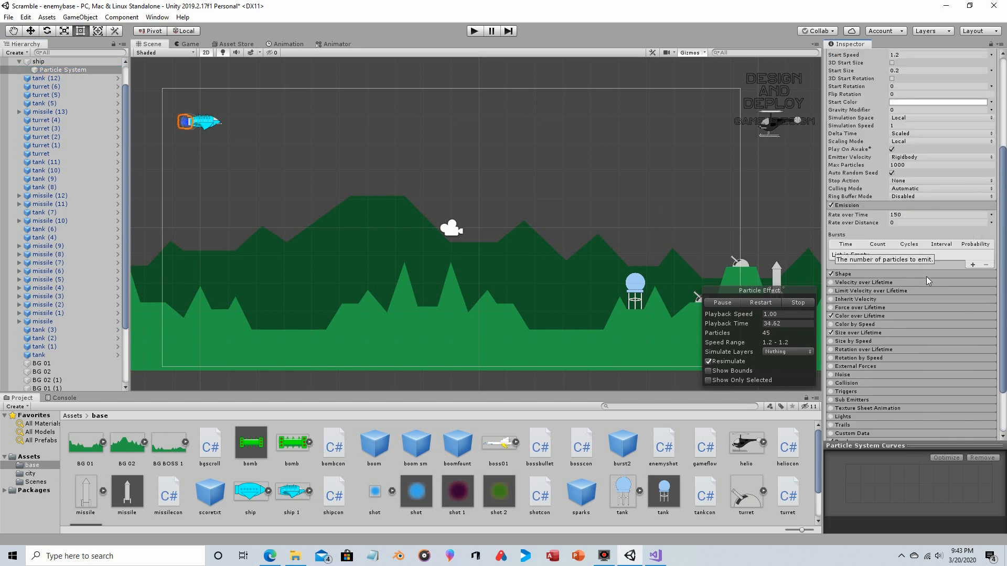
left_click(923, 206)
left_click(886, 215)
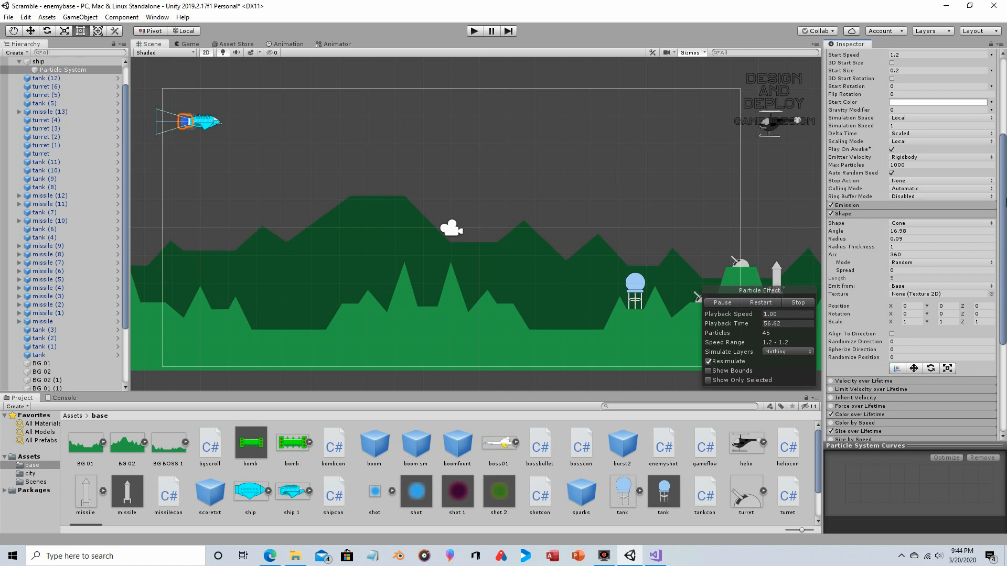
scroll(937, 234, "down", 3)
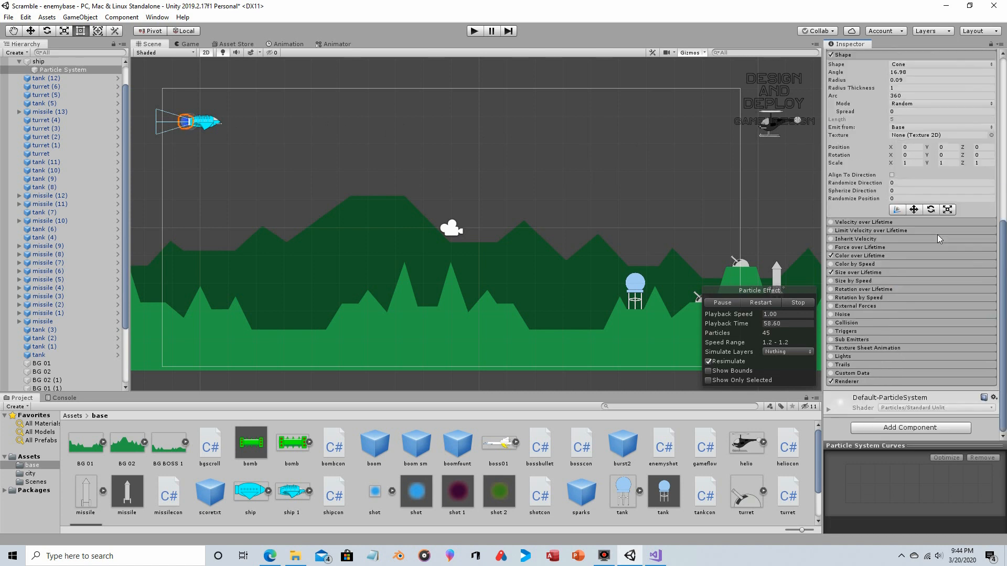
- Examine the ship exhaust's Color over Lifetime gradient, including its color and alpha stops, and close the gradient editor
left_click(905, 255)
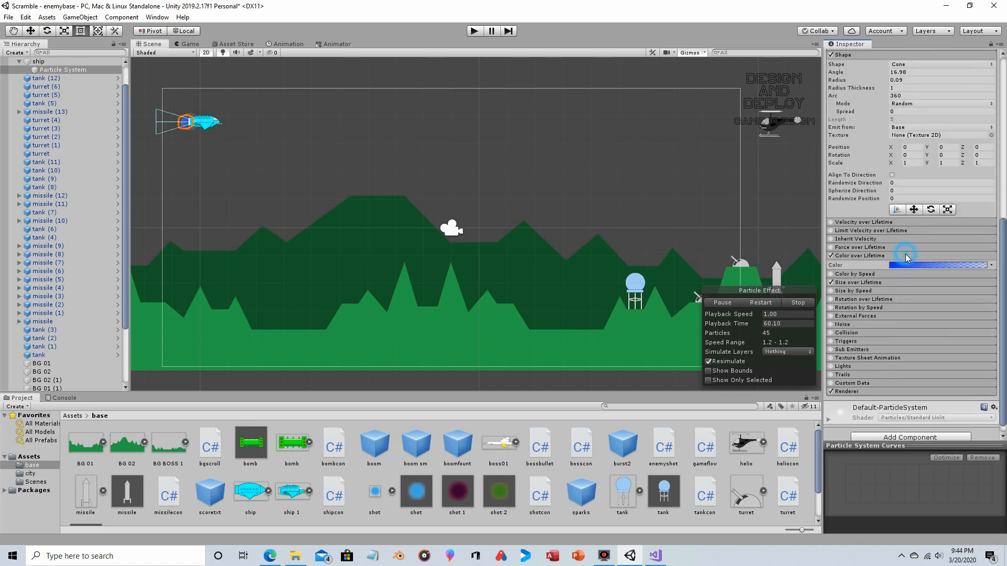
left_click(929, 265)
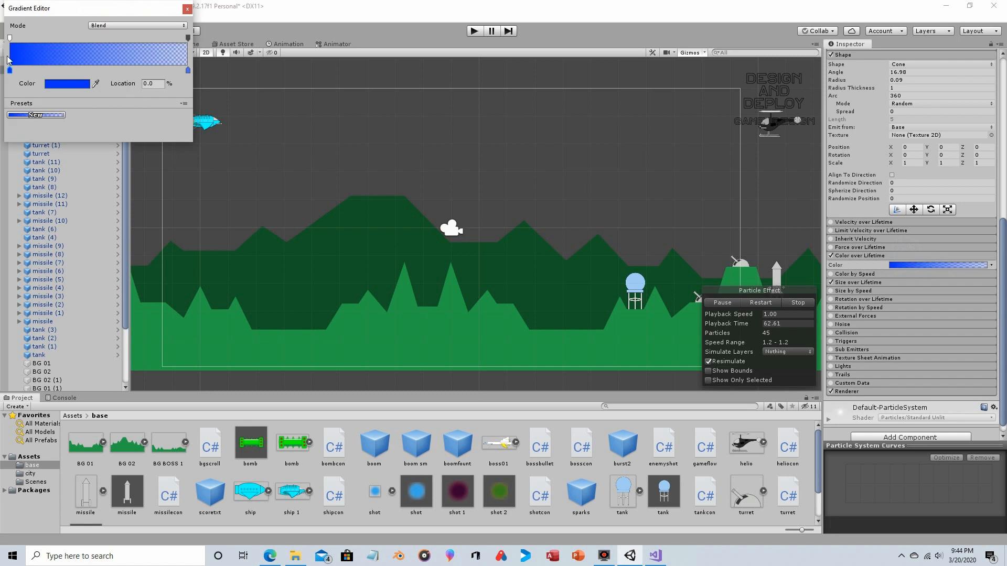
left_click(186, 9)
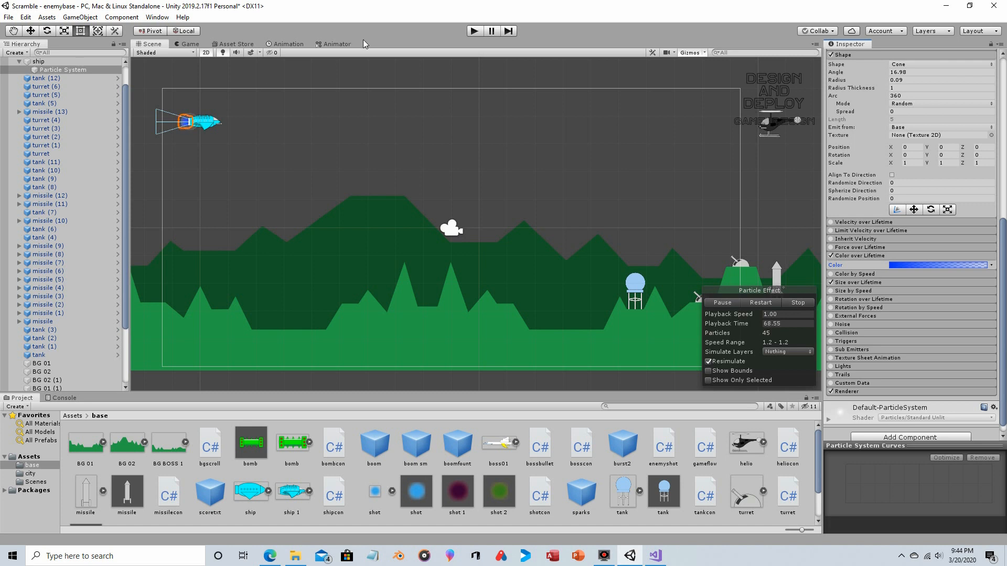
left_click(954, 266)
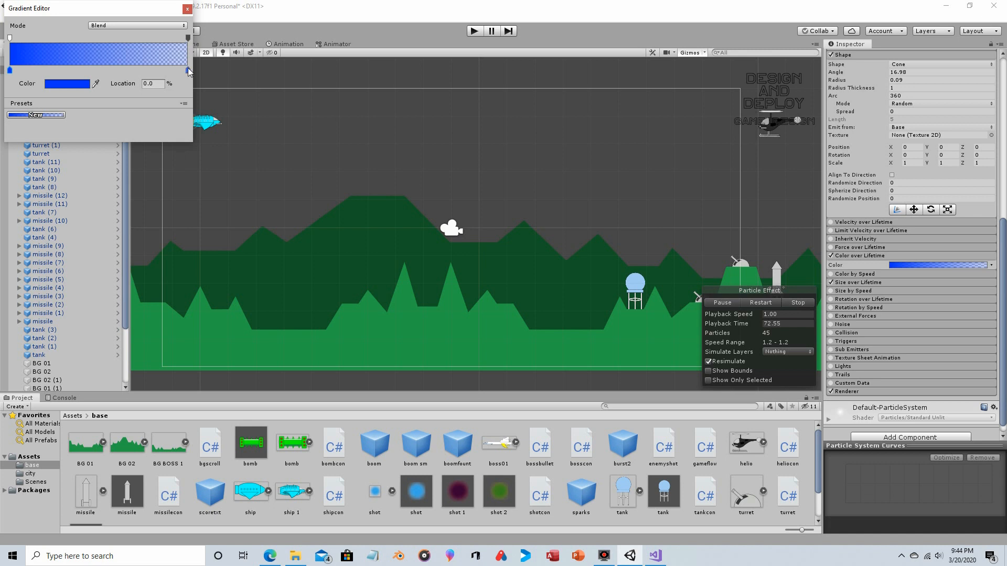
left_click(188, 39)
left_click(187, 9)
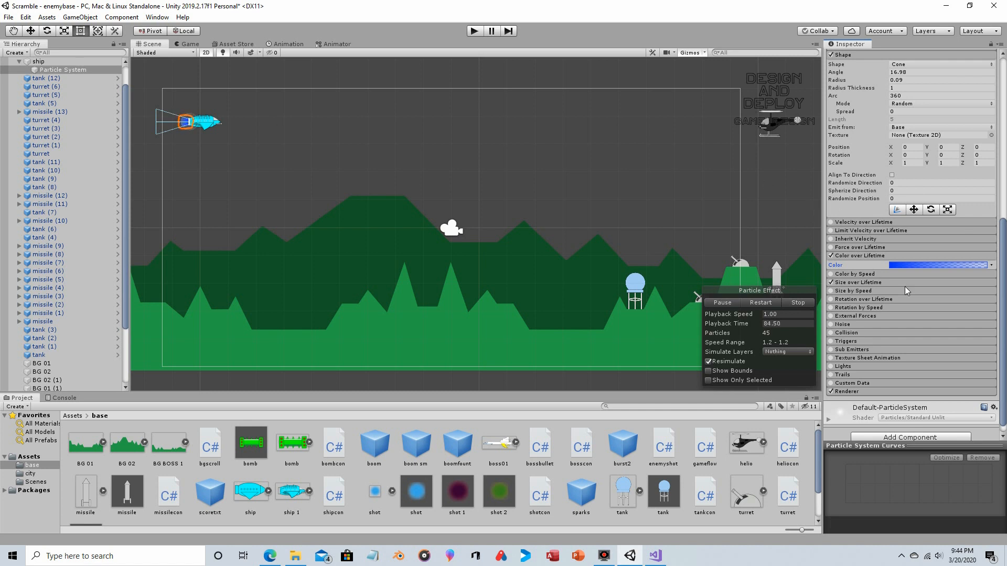
- Examine the exhaust's Size over Lifetime settings, collapse the lifetime modules and deselect the Particle System
scroll(905, 286, "down", 1)
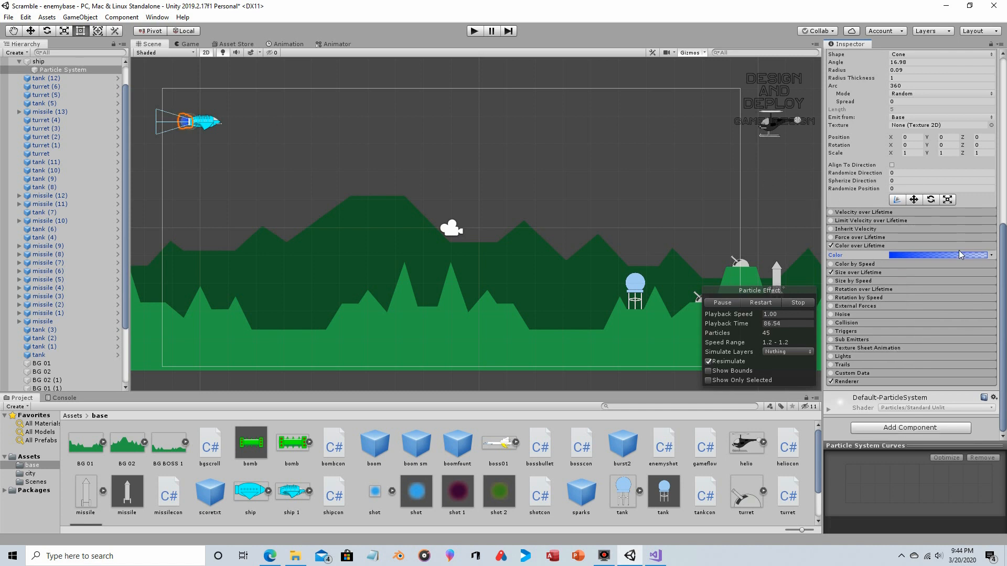
left_click(942, 272)
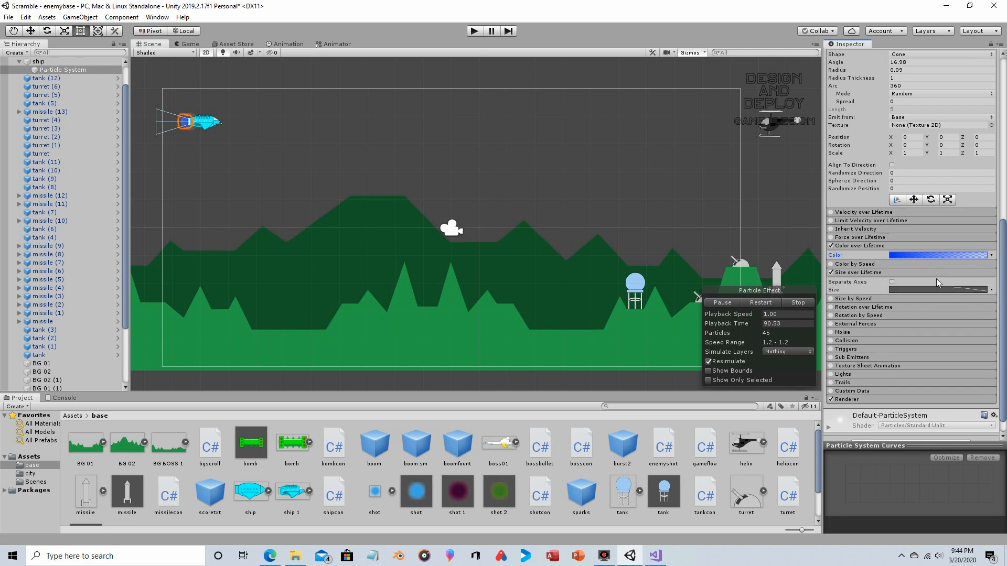
left_click(936, 274)
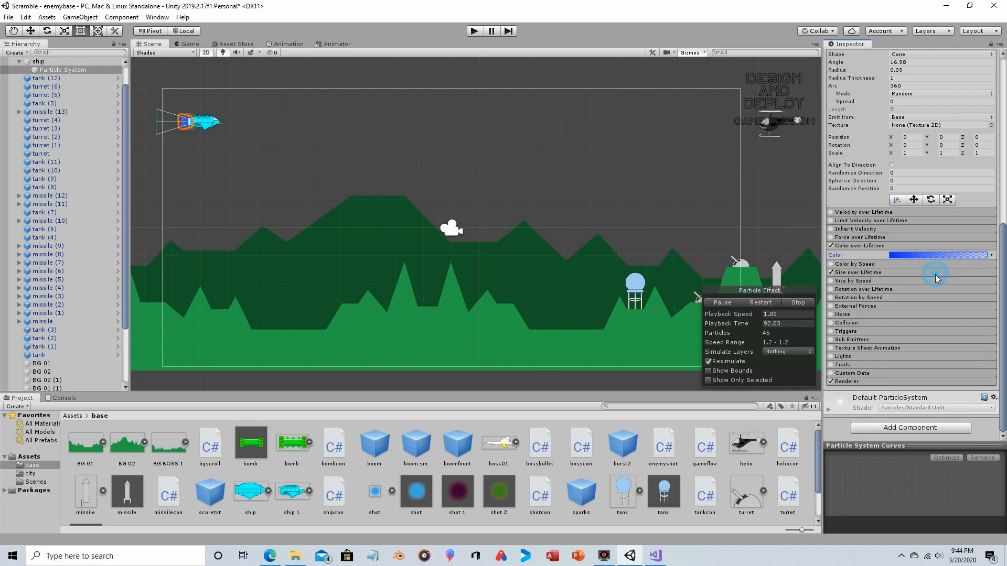
left_click(929, 247)
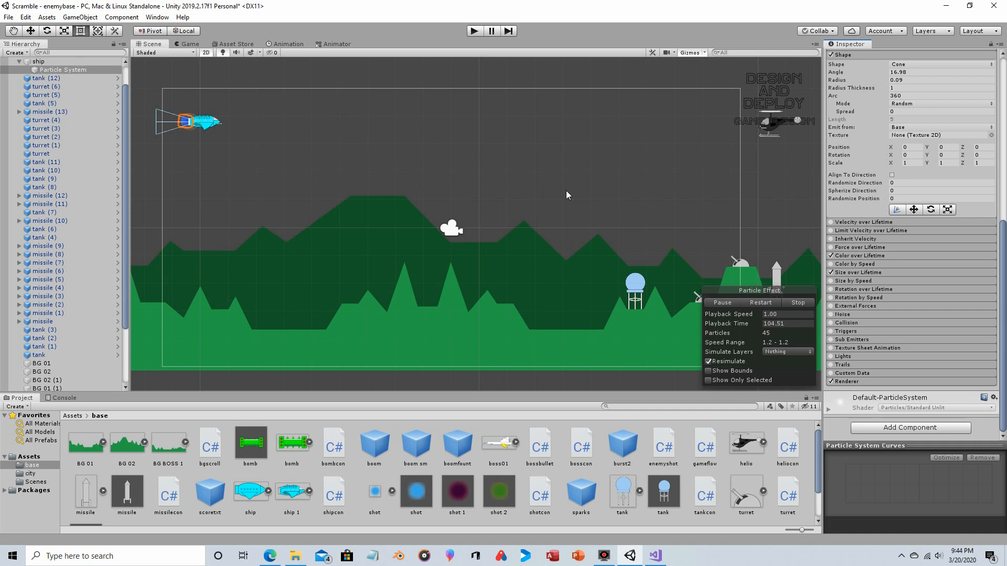
left_click(650, 169)
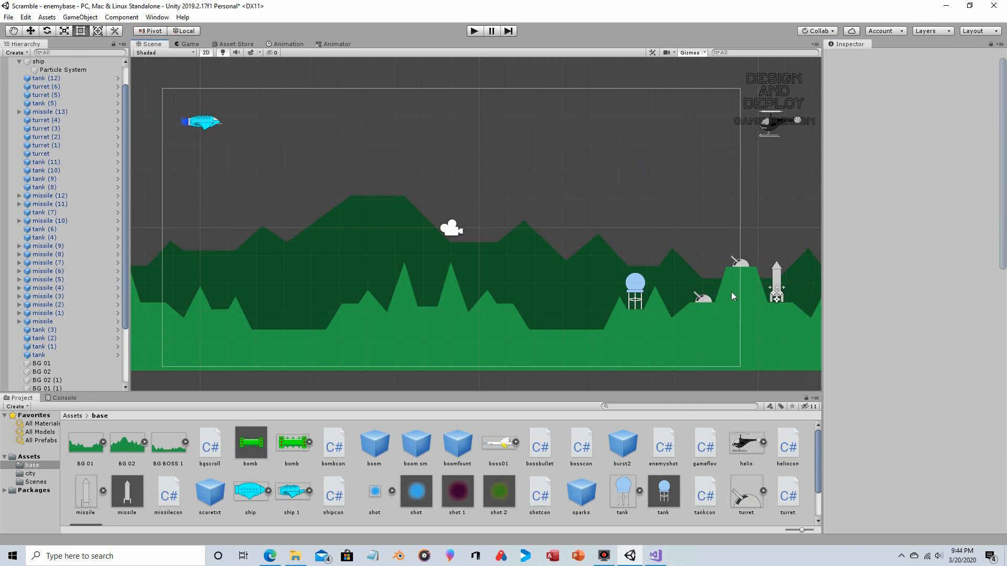
- Select turret (6), open its turret script in Visual Studio and examine the ship distance and charging check in Update
left_click(707, 302)
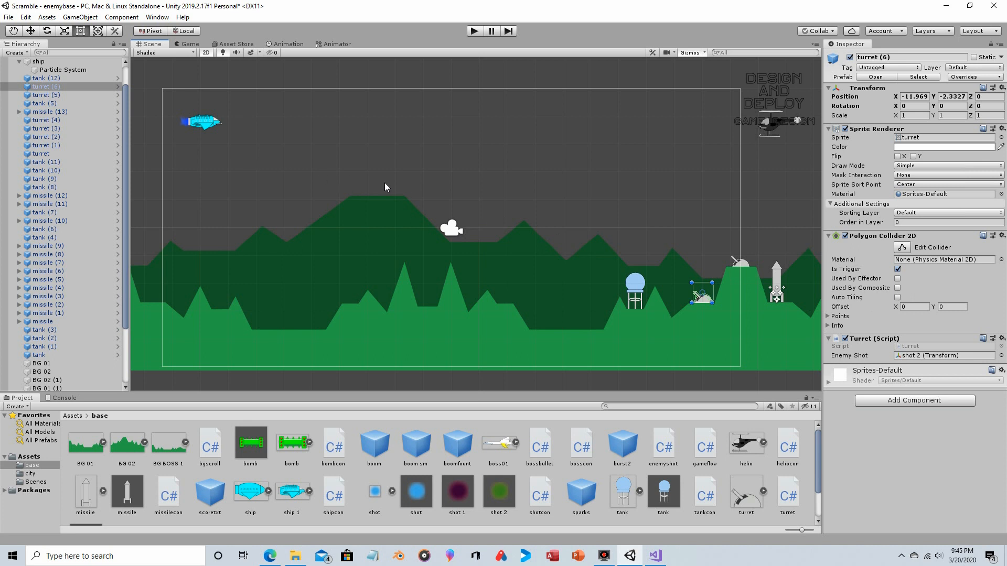
double_click(906, 347)
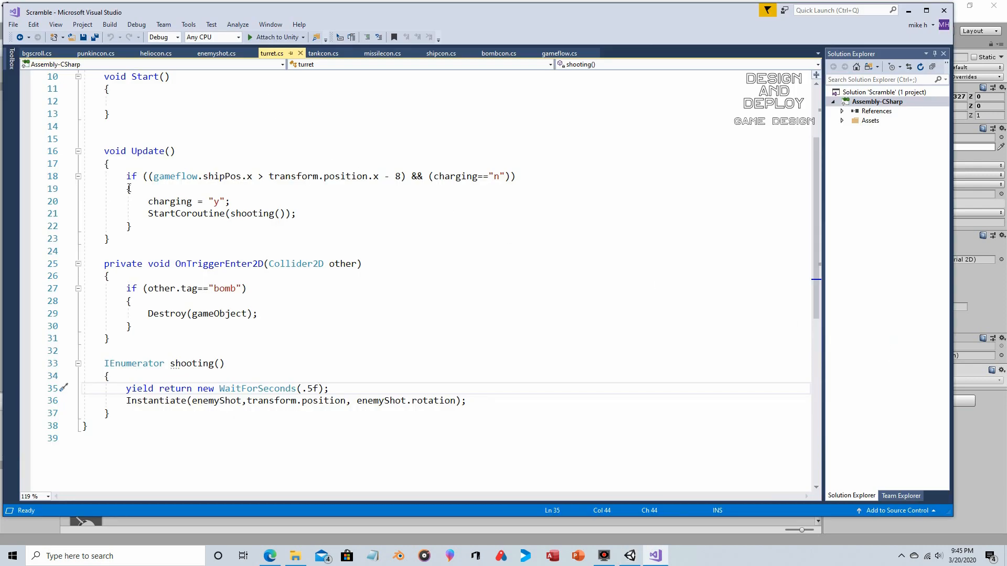
scroll(153, 198, "up", 3)
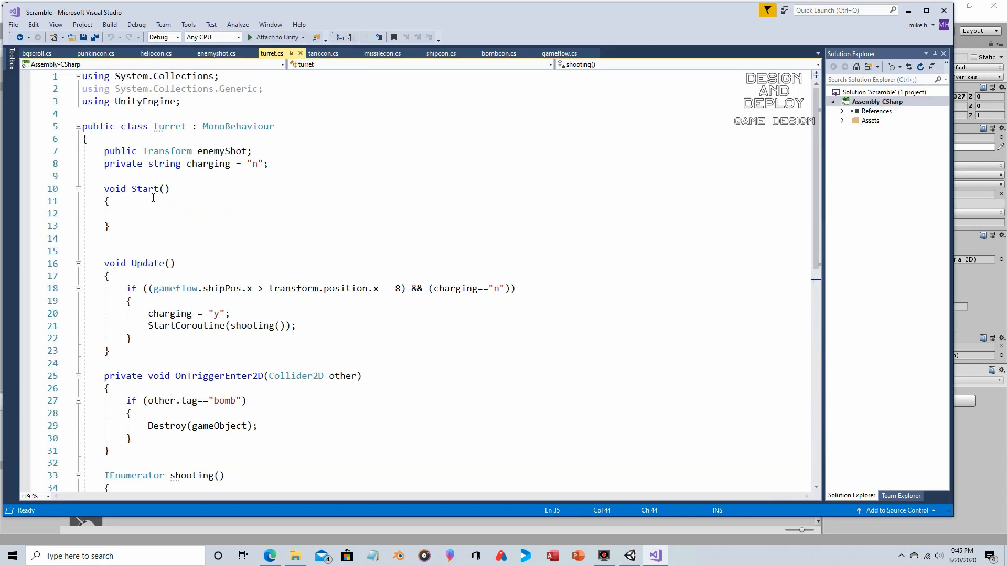
scroll(177, 207, "down", 2)
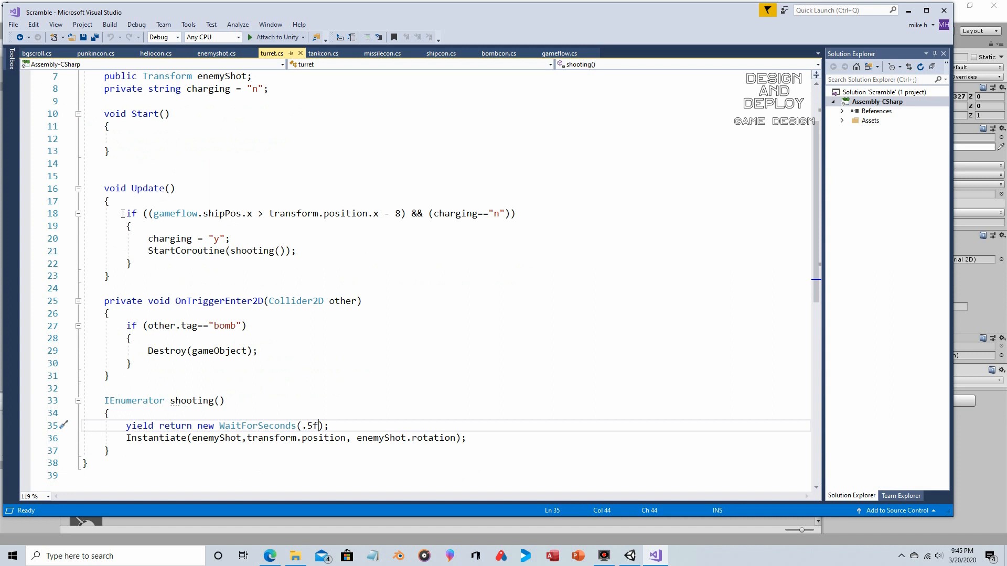
left_click_drag(122, 214, 188, 290)
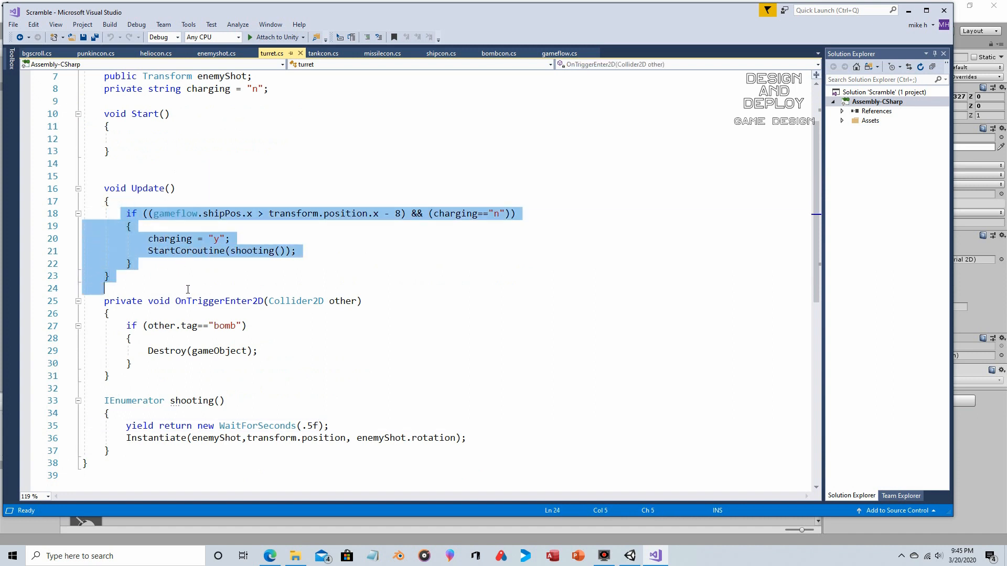
left_click(317, 268)
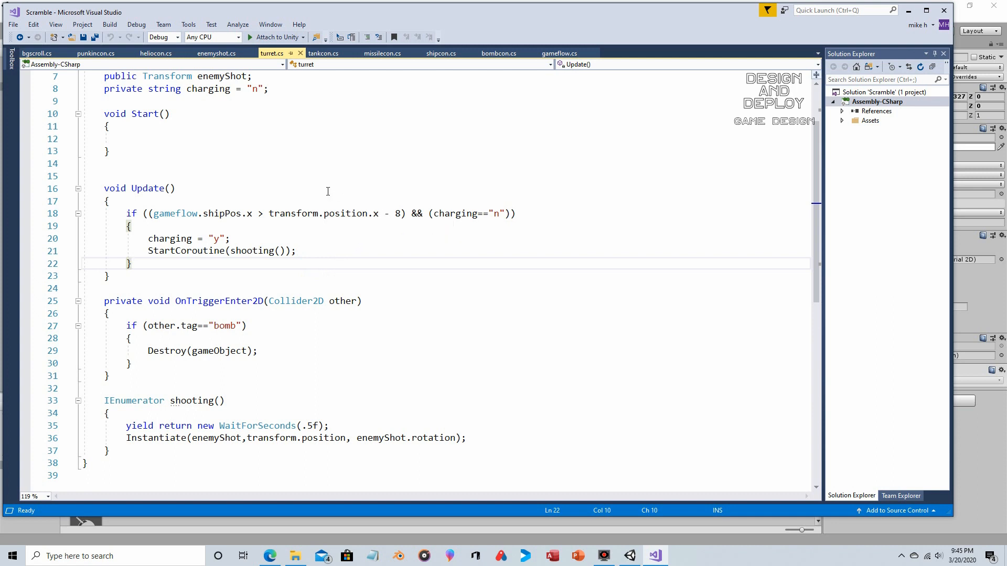
- Examine the StartCoroutine call and the shooting coroutine in turret.cs, and minimize Visual Studio
left_click_drag(309, 252, 121, 252)
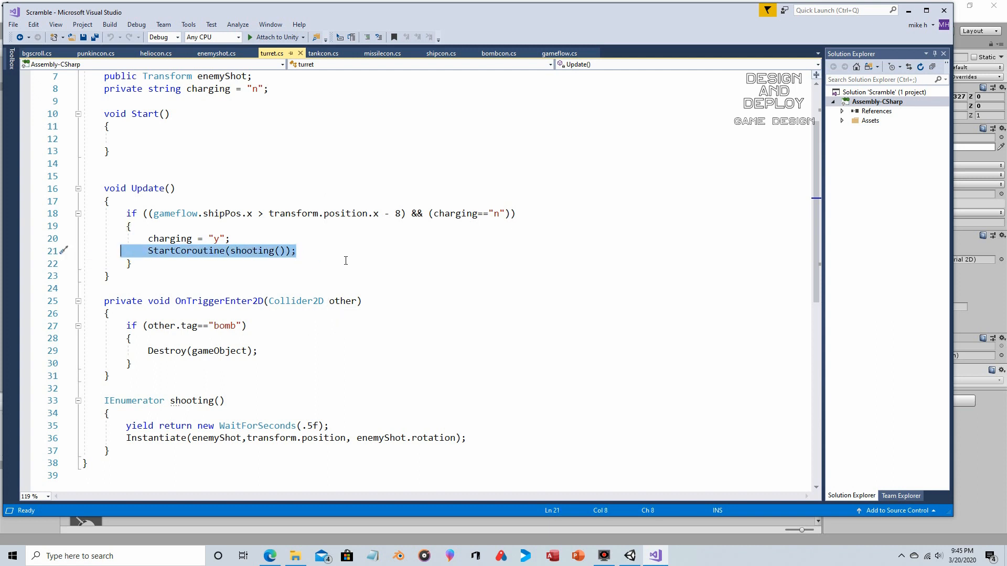
scroll(346, 258, "down", 2)
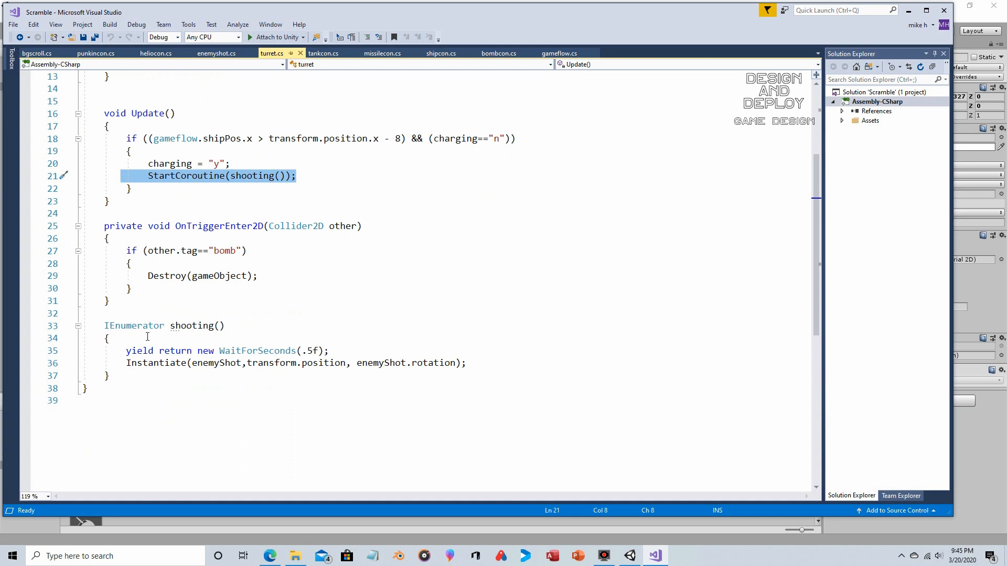
left_click_drag(105, 327, 111, 376)
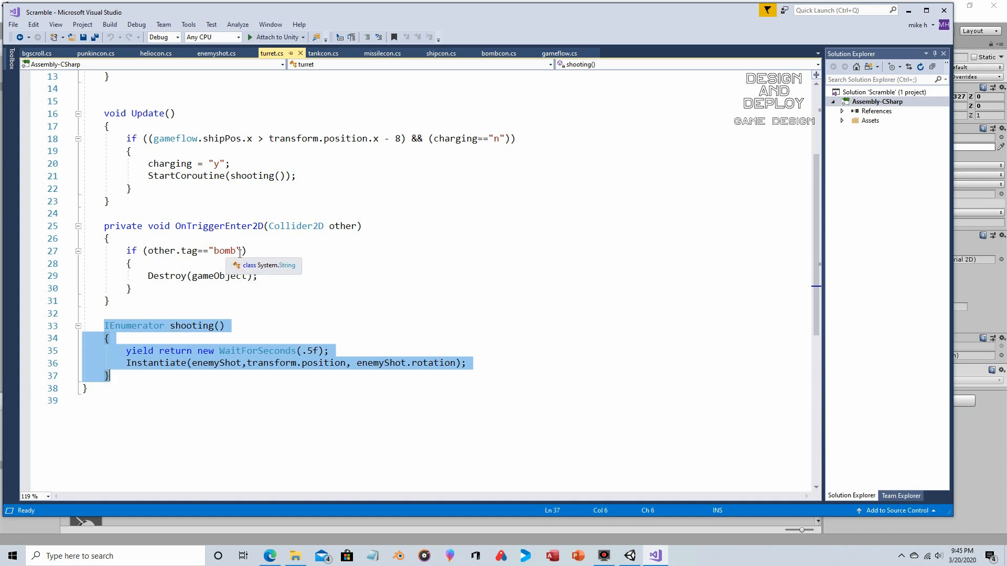
left_click(299, 313)
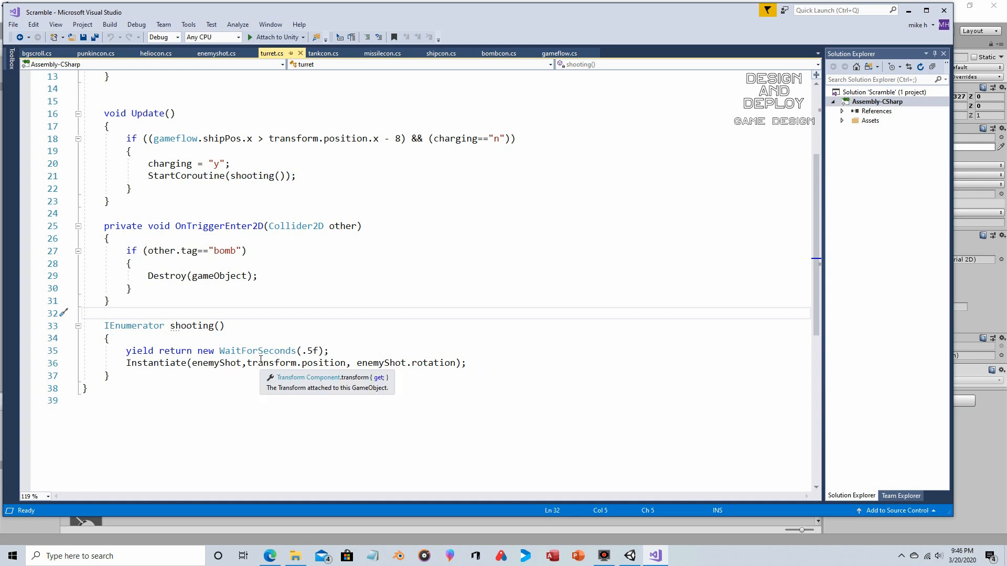
left_click_drag(305, 173, 148, 177)
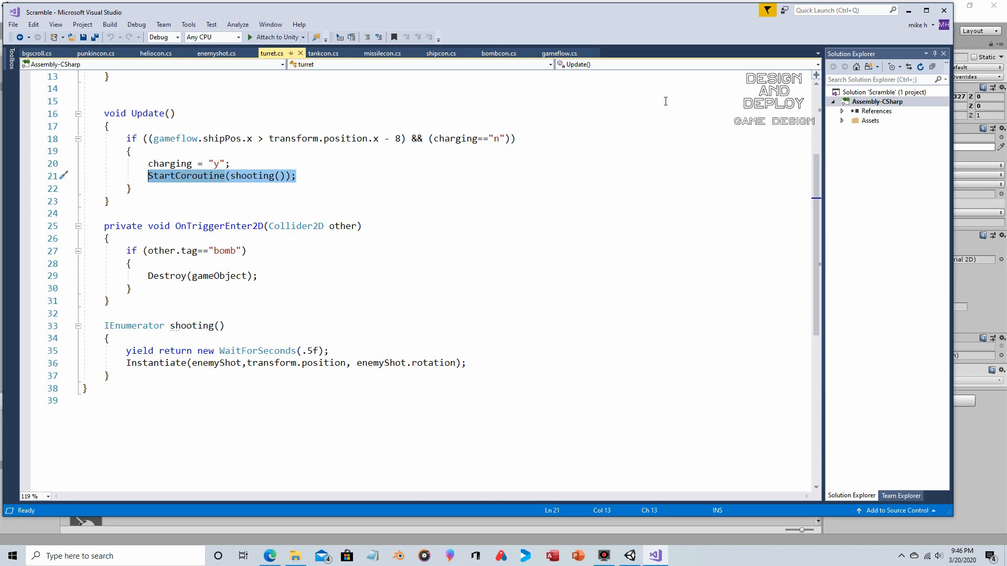
left_click(907, 10)
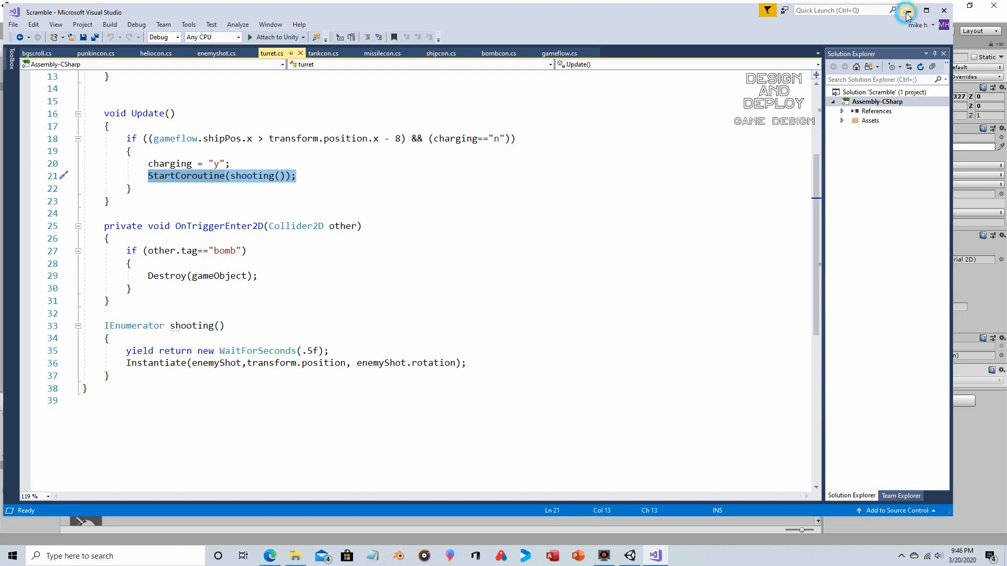